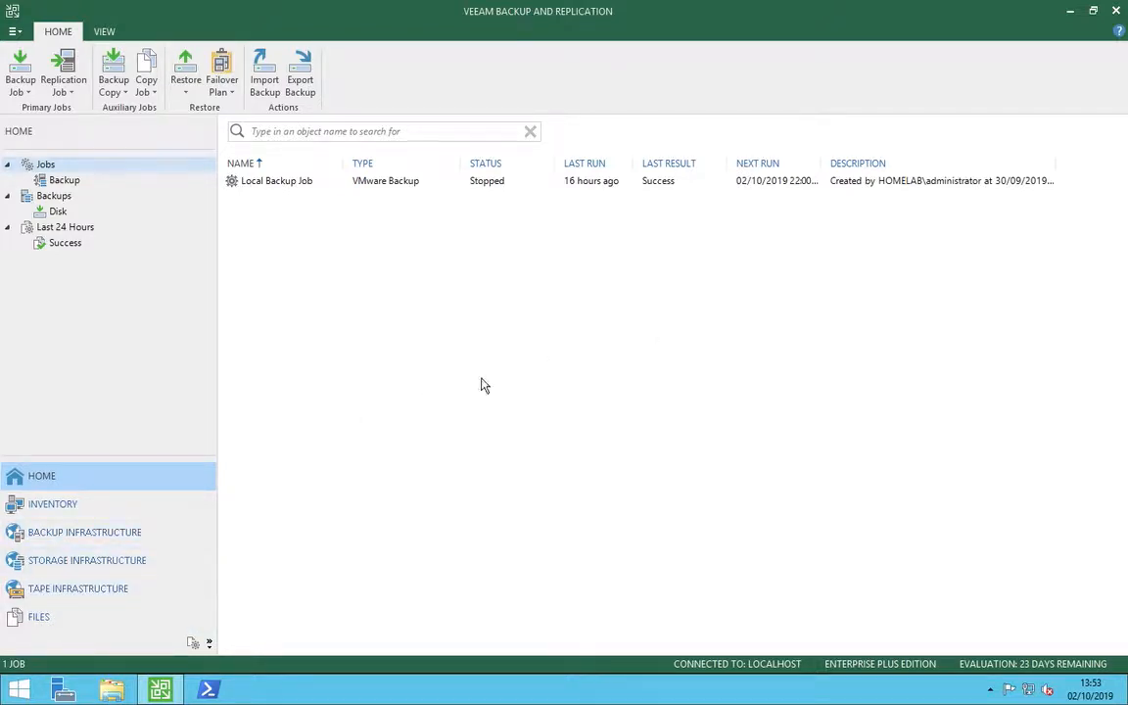
# Begin adding a service provider in the backup infrastructure with the DNS name veeamcloudconnect.ctwholesale.net.
pyautogui.click(73, 537)
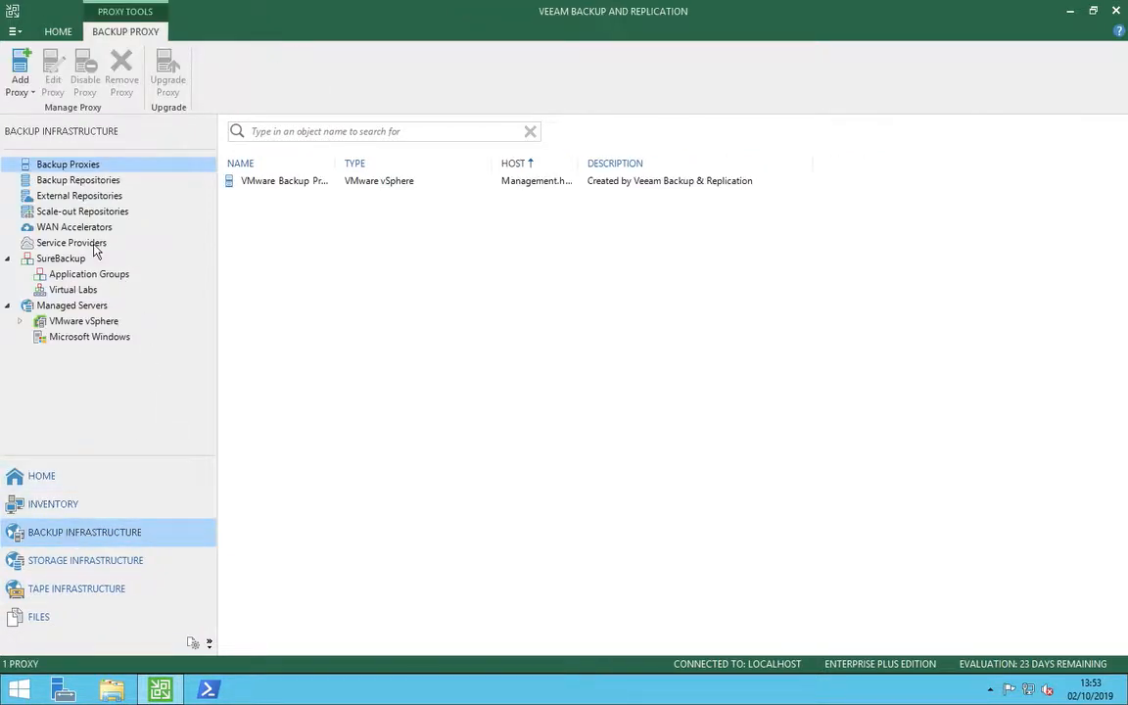
pyautogui.click(88, 242)
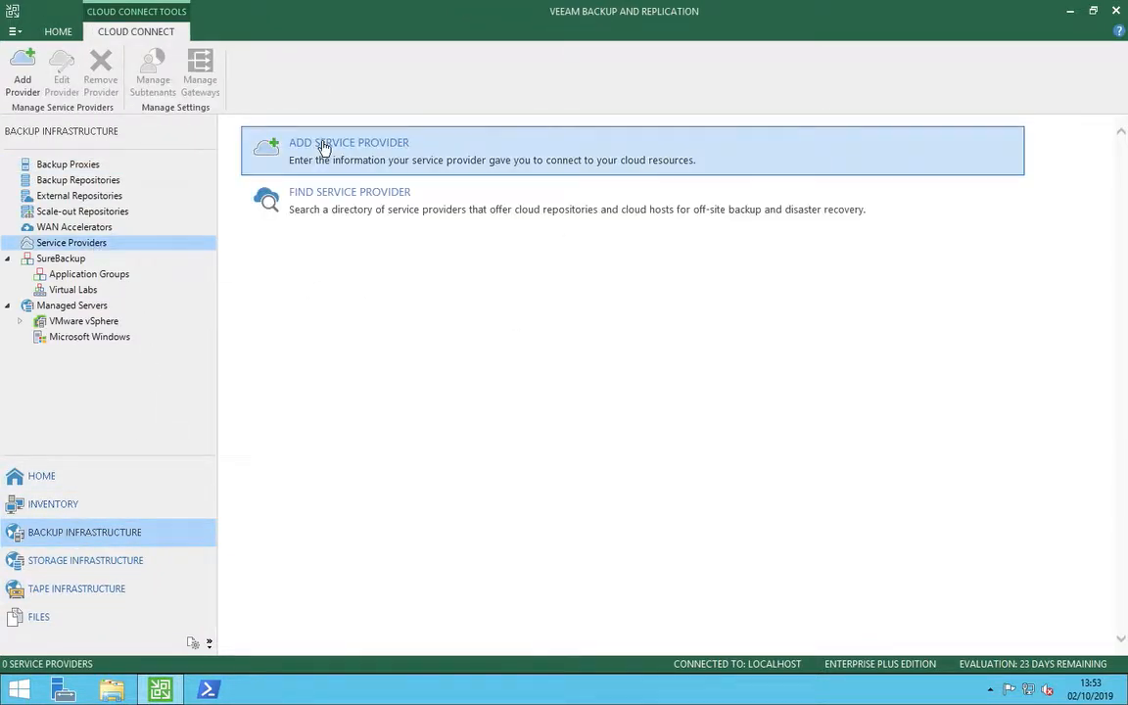
pyautogui.click(320, 145)
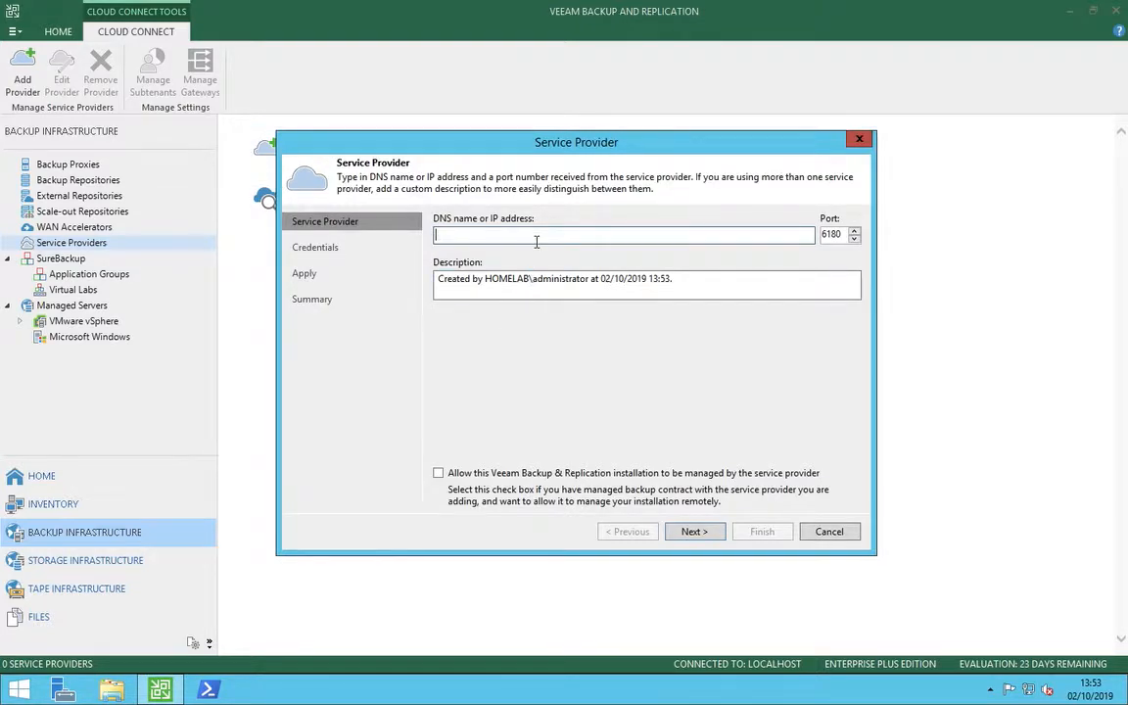
pyautogui.write('veeamcloudconnect.ctwh')
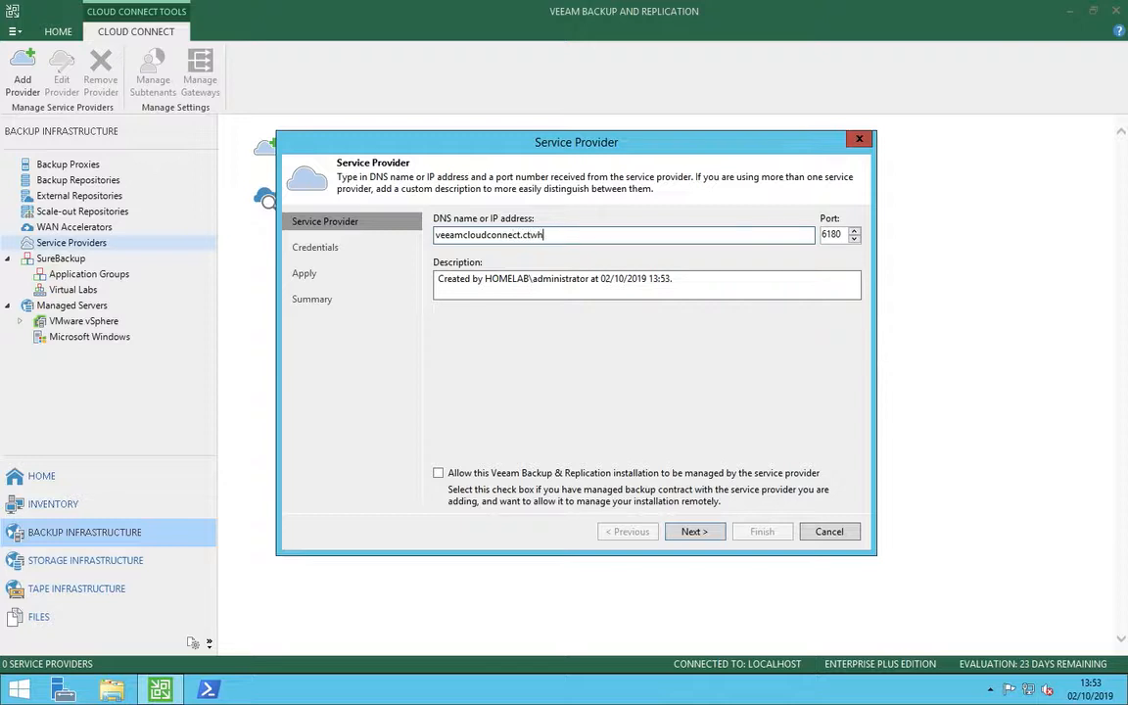
pyautogui.write('olesale.net')
pyautogui.click(692, 533)
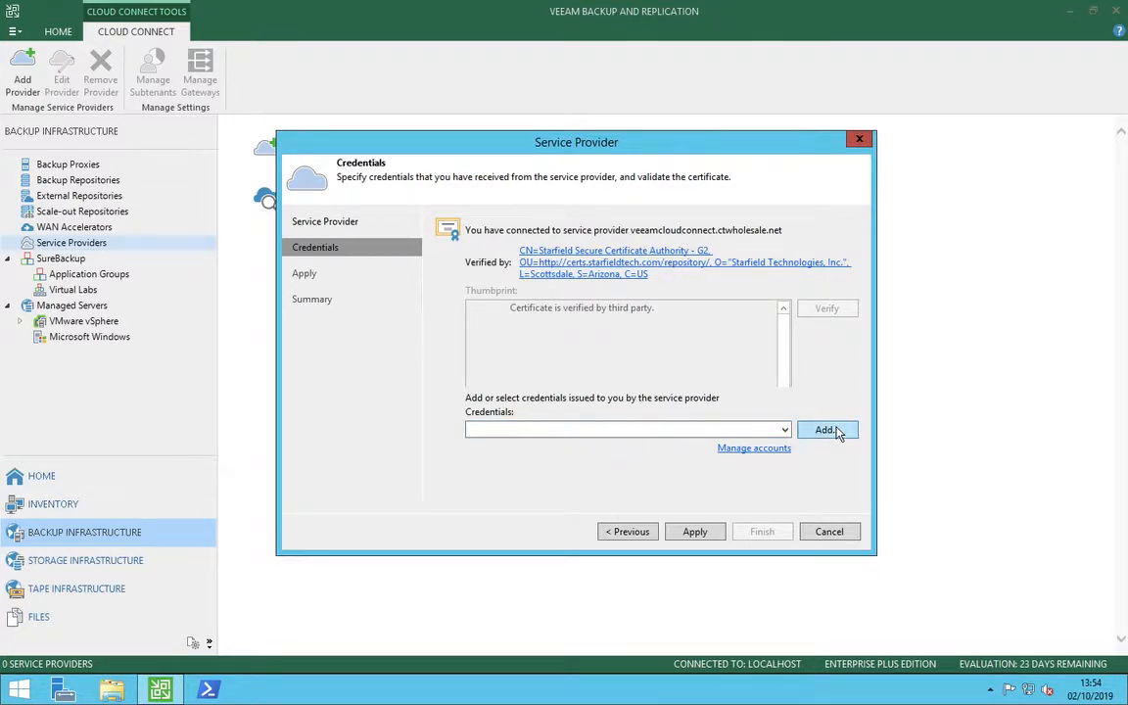
# Assign the saved Central_Technology credentials to the service provider connection and apply them.
pyautogui.click(593, 429)
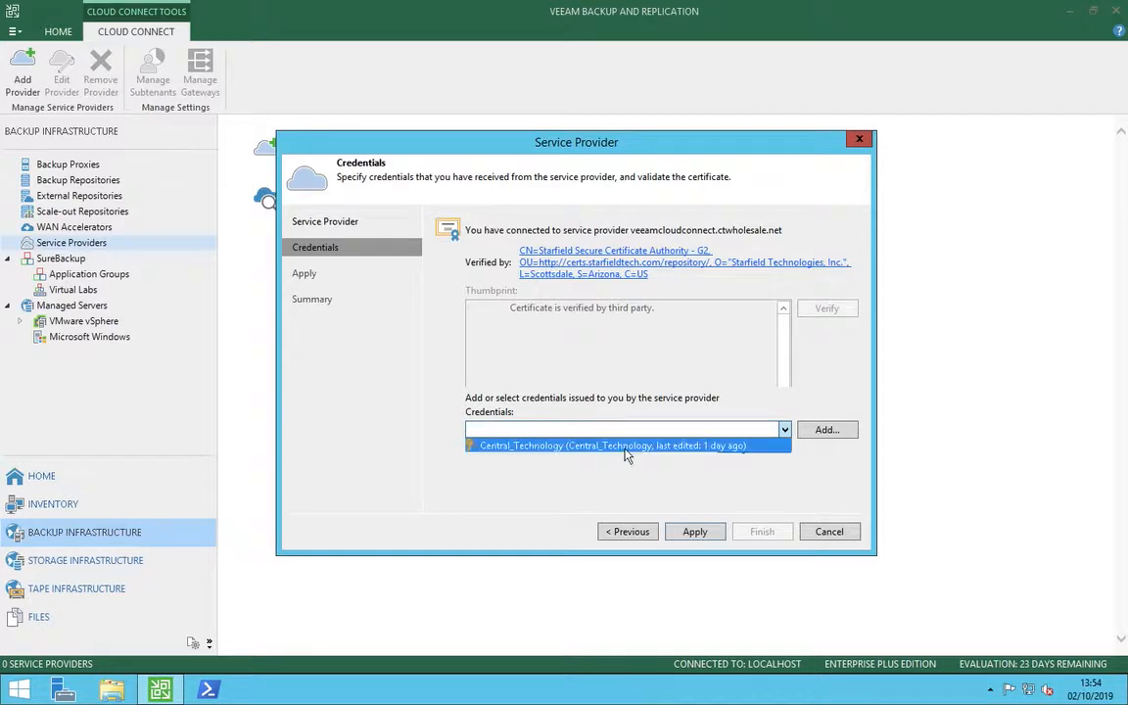
pyautogui.click(628, 446)
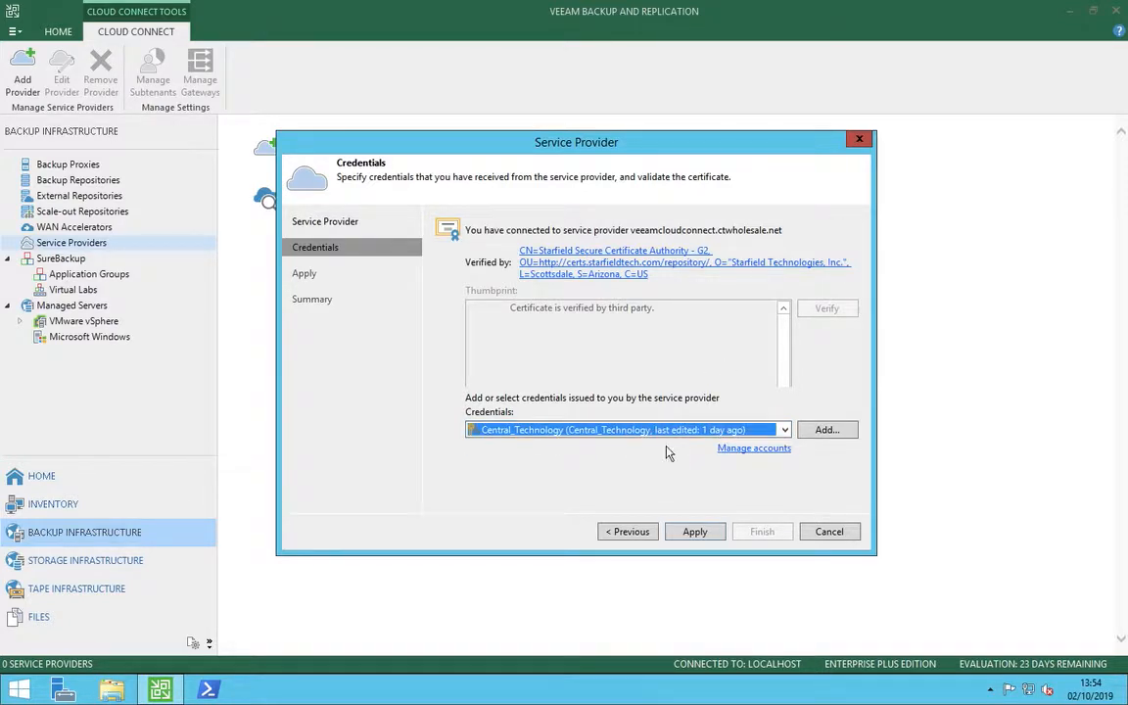
pyautogui.click(697, 535)
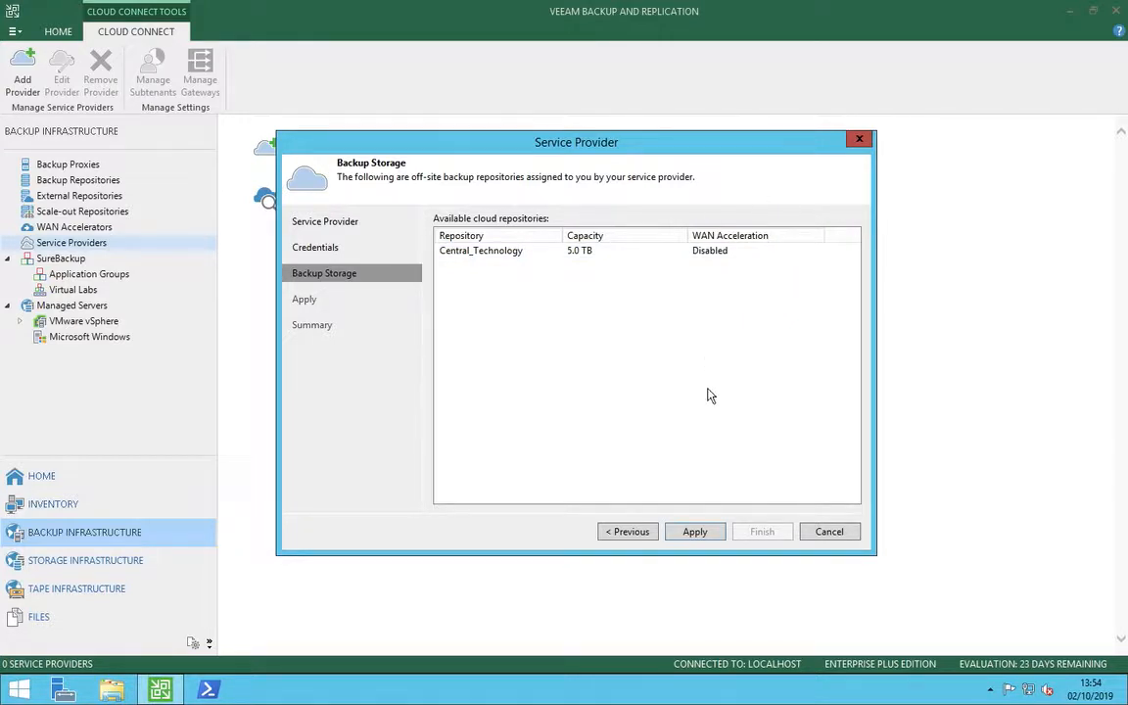
# Save the new service provider through to the end of the wizard, and display the list of backup repositories.
pyautogui.click(694, 532)
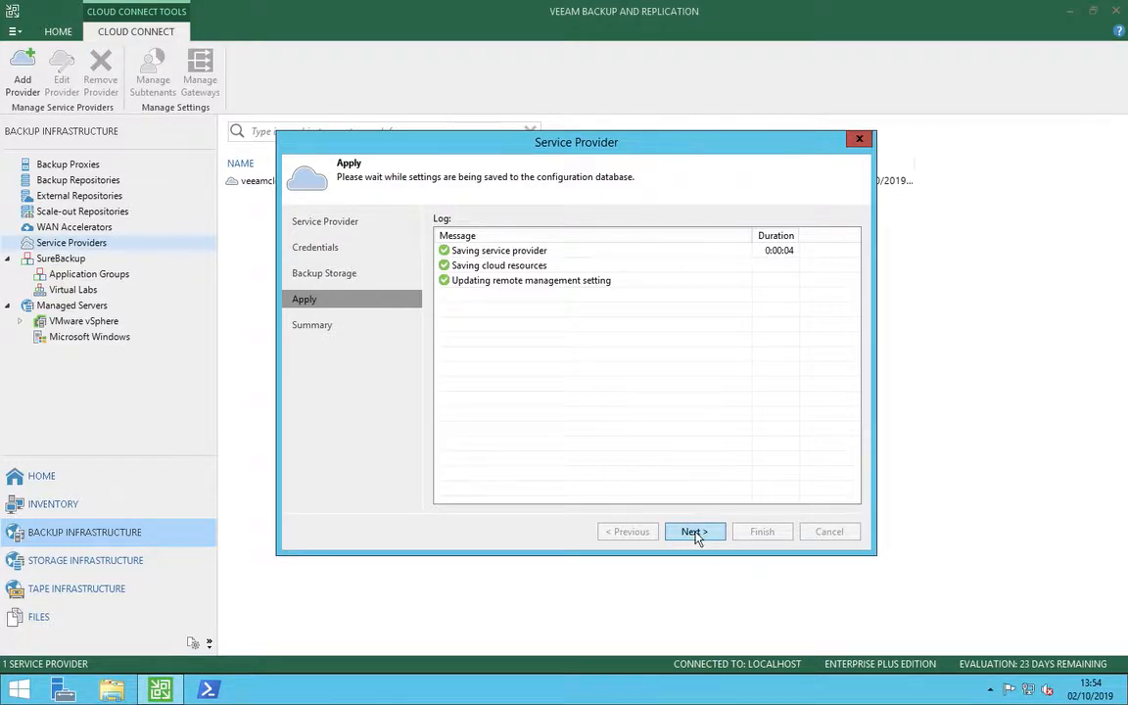
pyautogui.click(693, 531)
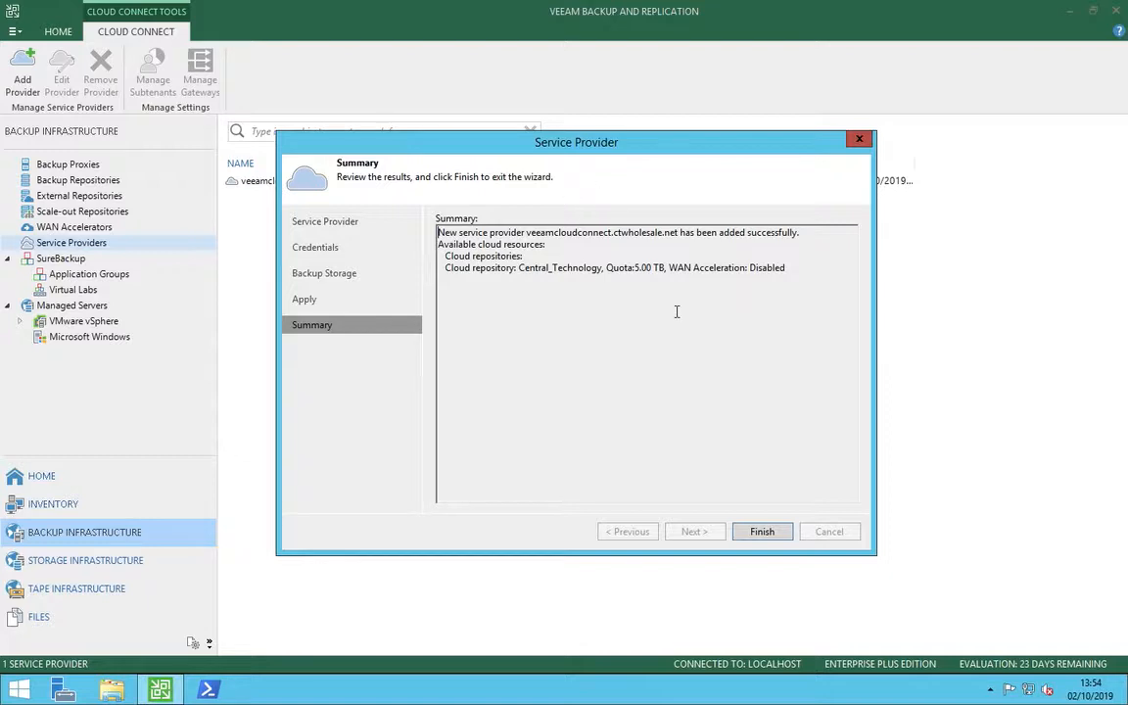
pyautogui.click(761, 533)
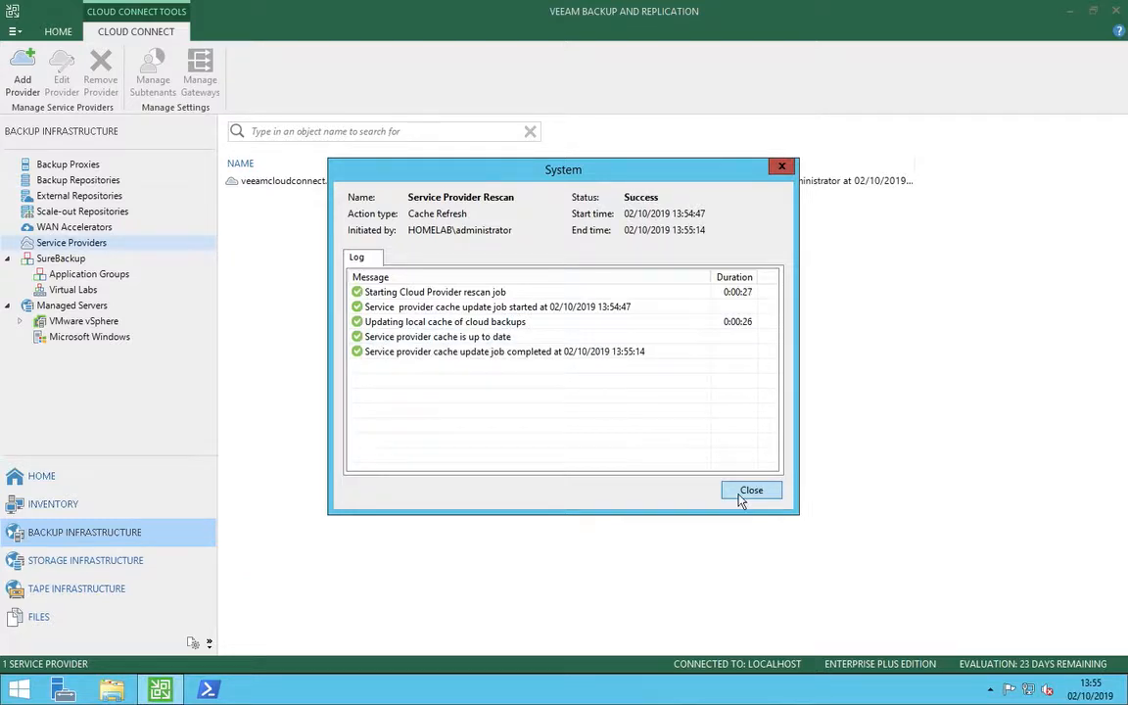
pyautogui.click(742, 499)
pyautogui.click(99, 178)
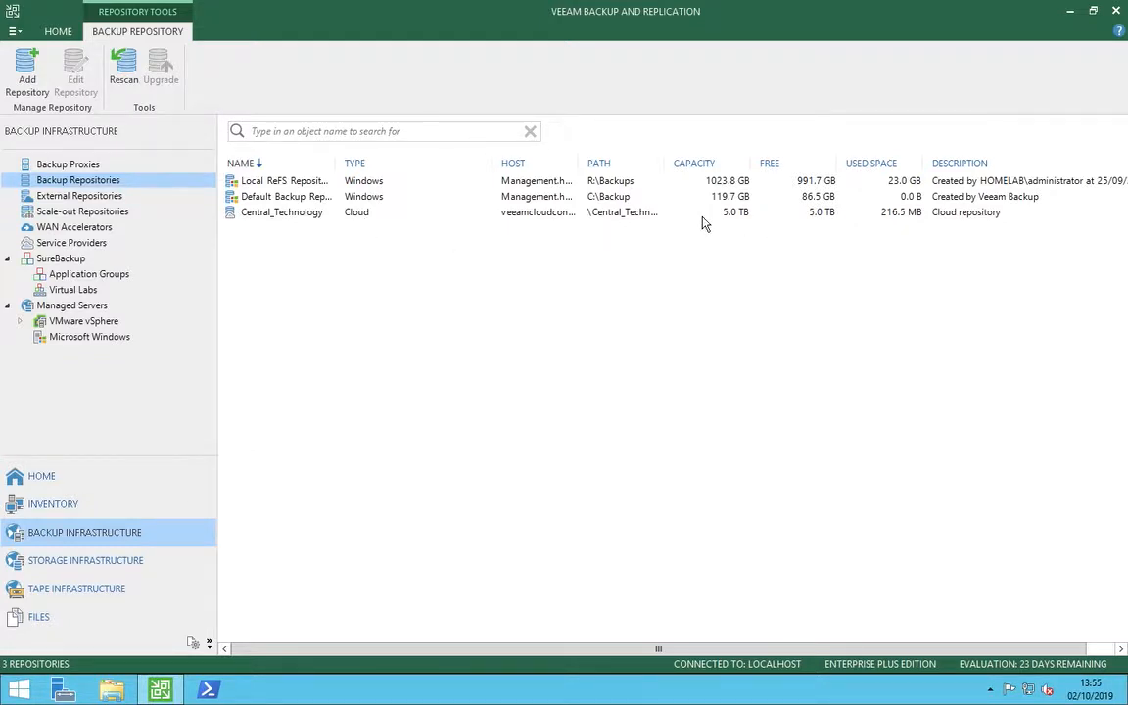
# Create a new backup copy job named Cloud Copy 1 and proceed to its object selection.
pyautogui.click(96, 480)
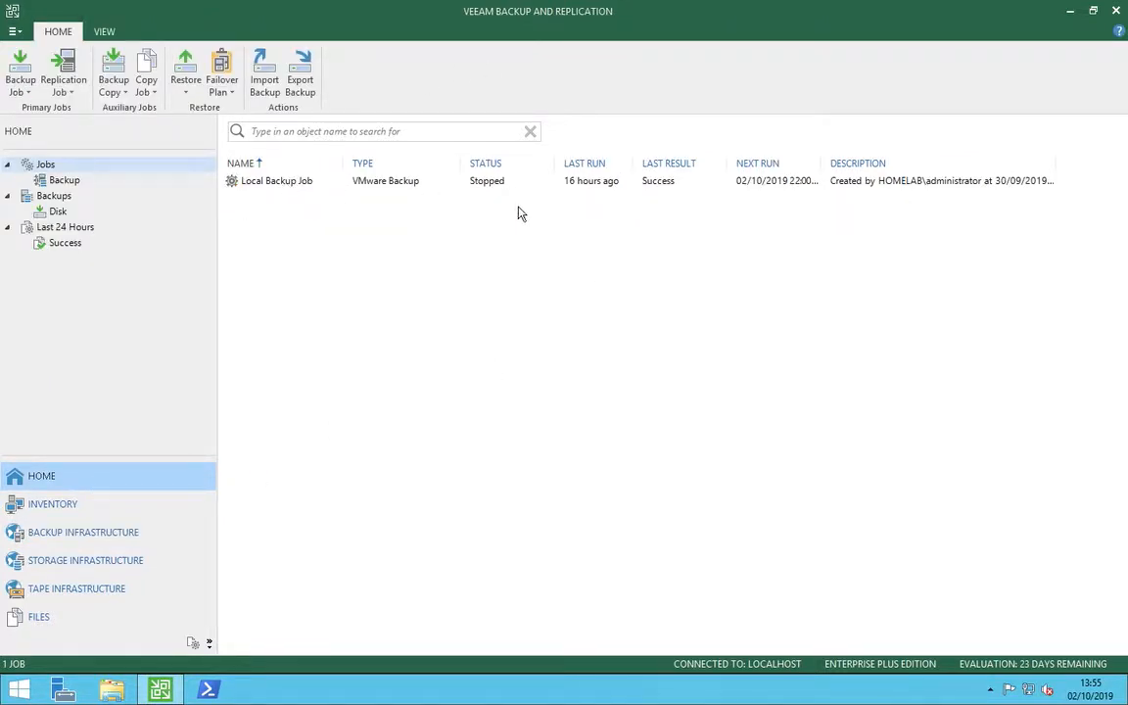
pyautogui.click(113, 87)
pyautogui.click(147, 110)
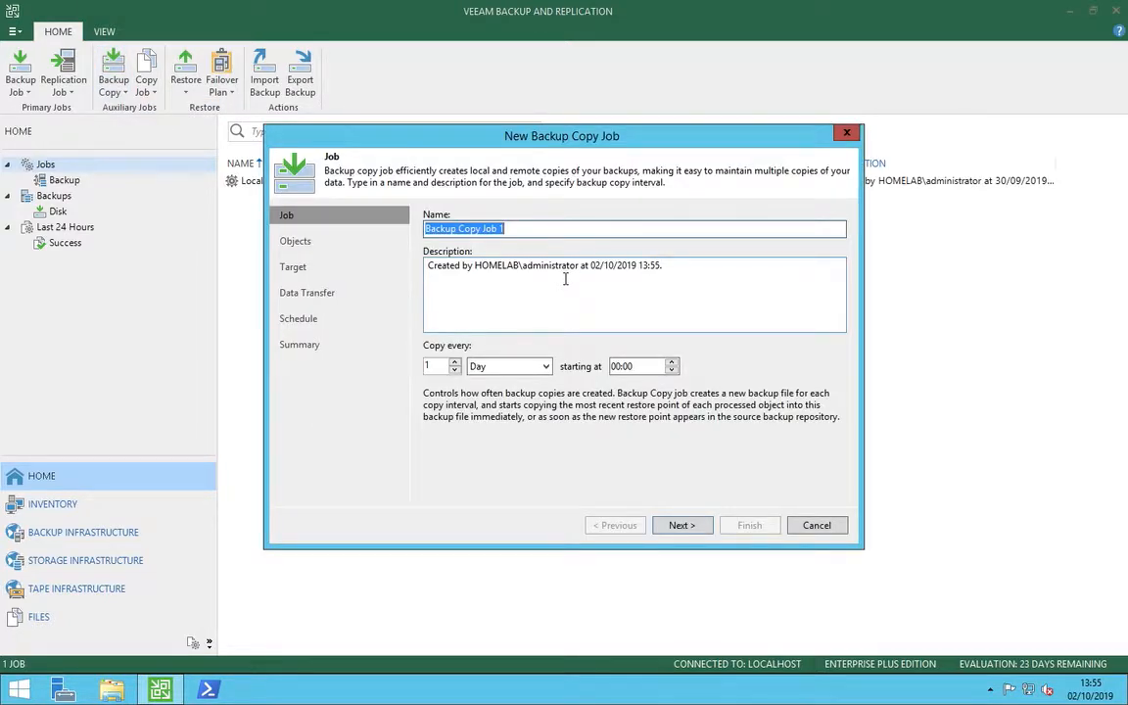
pyautogui.write('Cloud Copy ')
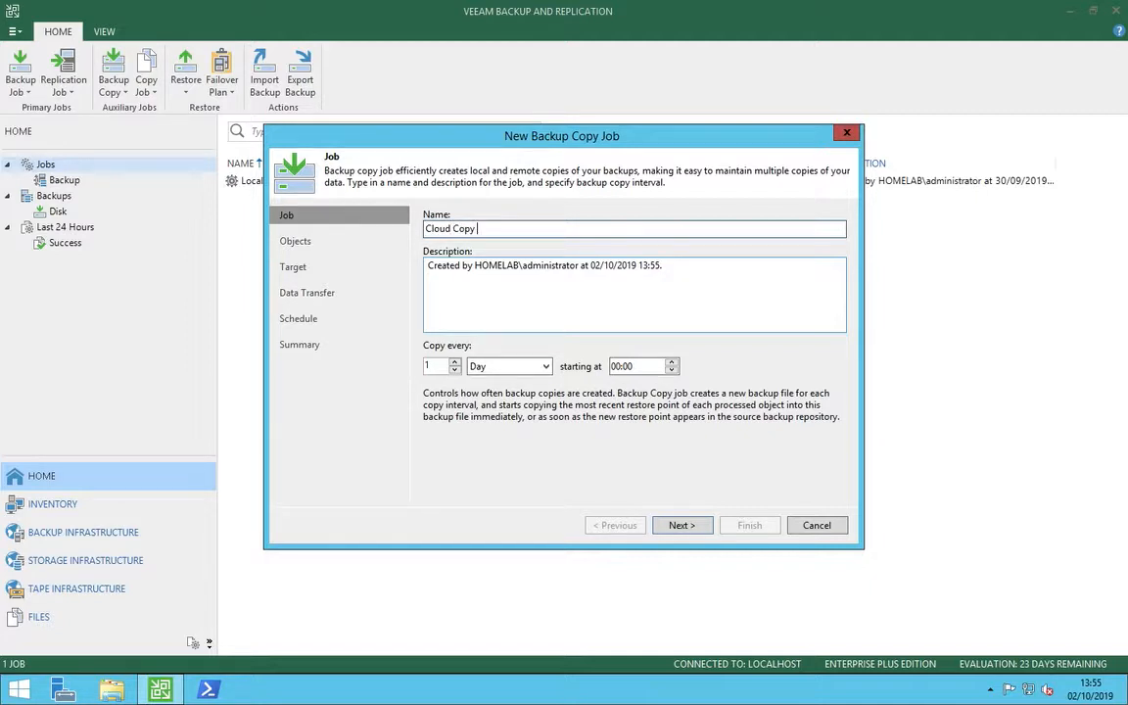
pyautogui.write('1')
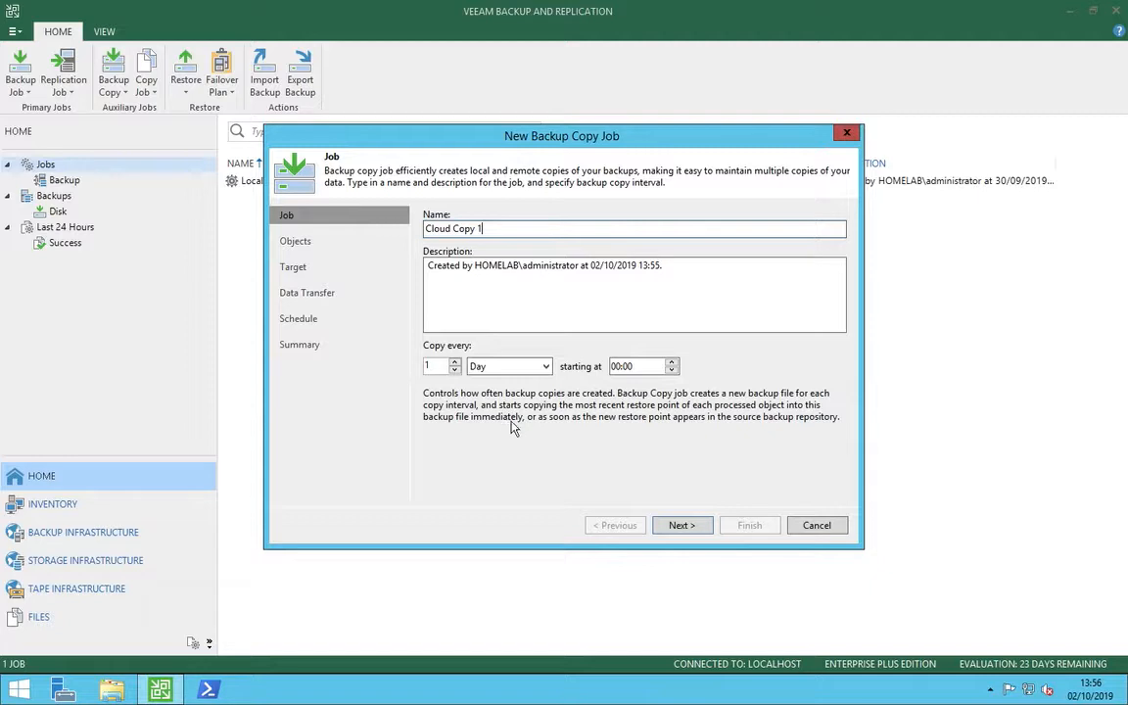
pyautogui.click(682, 526)
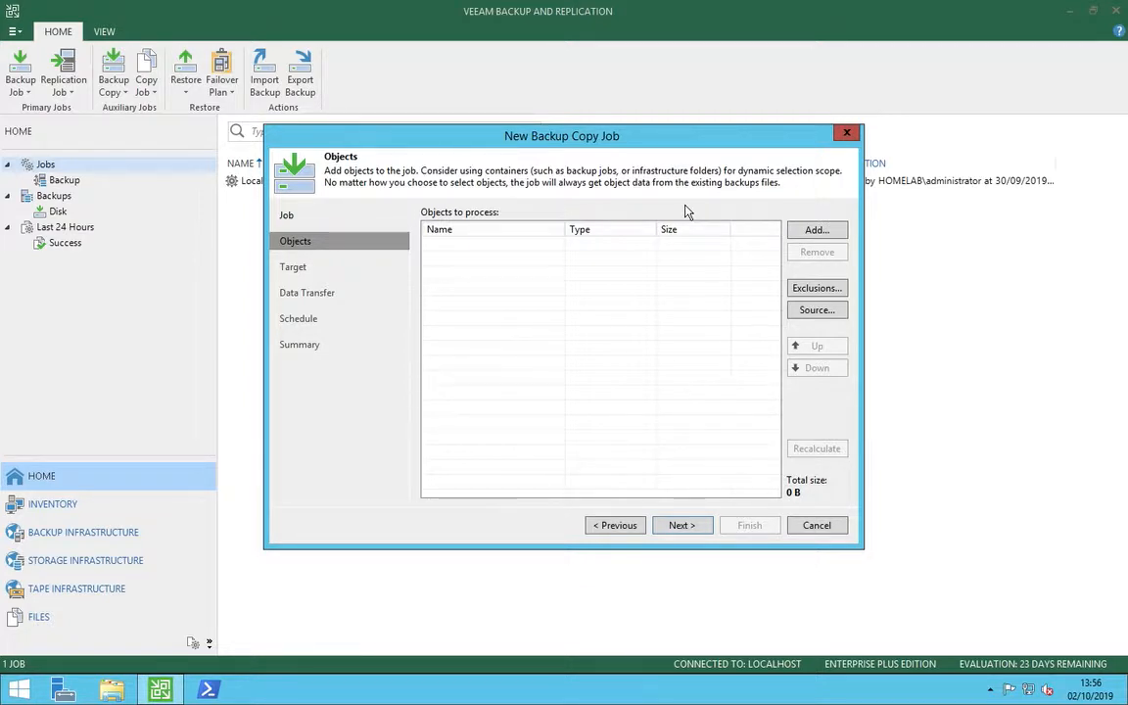
# Add the machines contained in the Local Backup Job backup to the copy job, choosing existing backups as the source type.
pyautogui.click(815, 233)
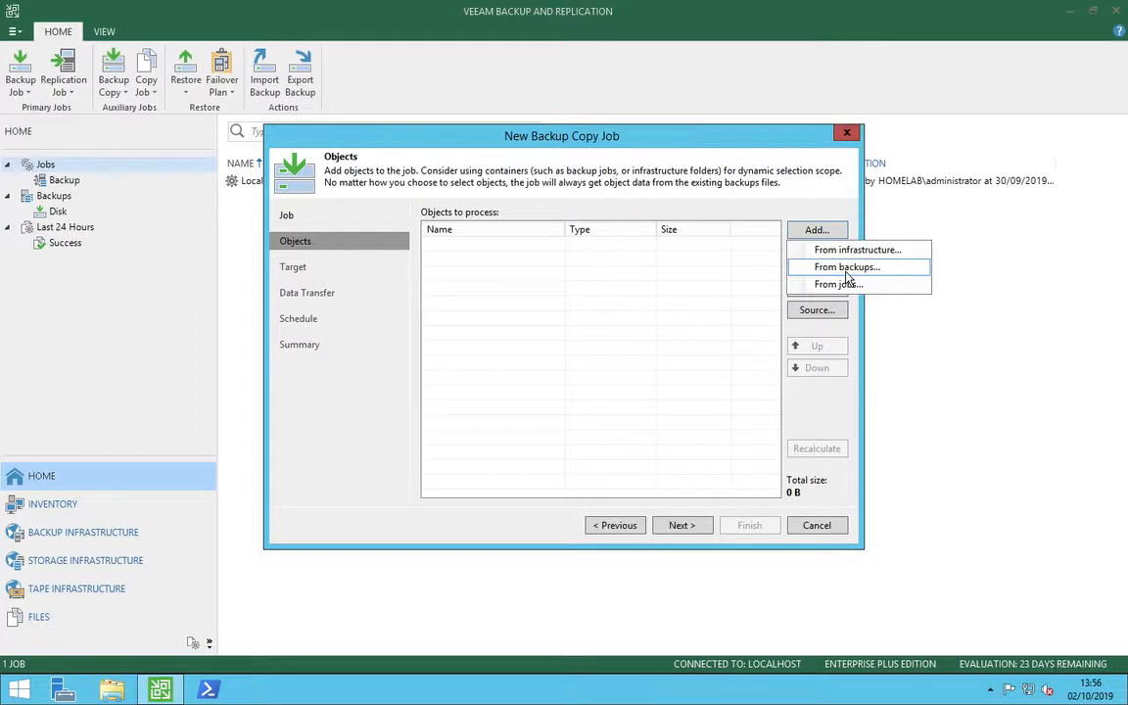
pyautogui.click(847, 274)
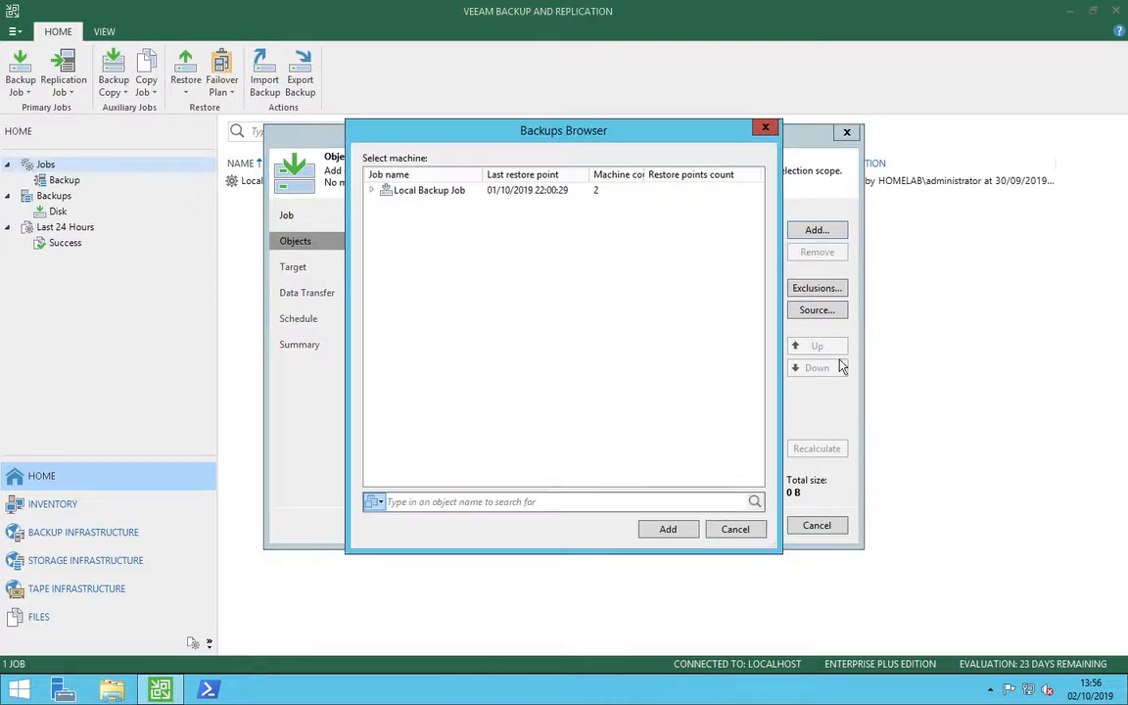
pyautogui.click(458, 195)
pyautogui.click(371, 190)
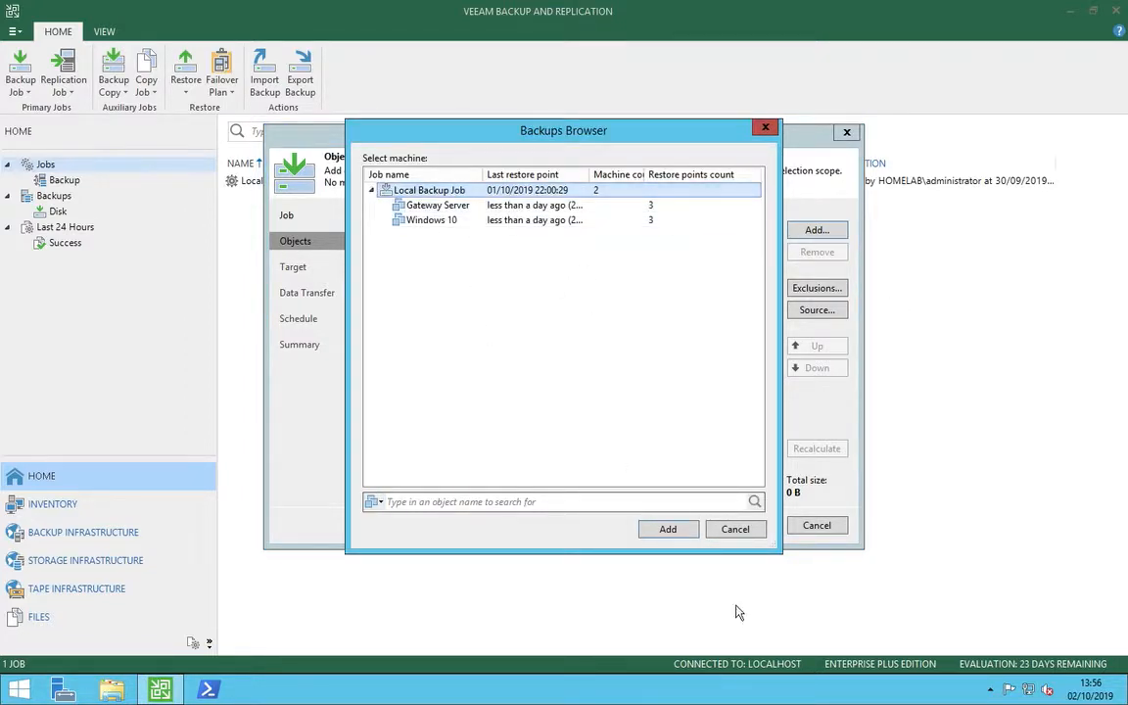
pyautogui.click(668, 529)
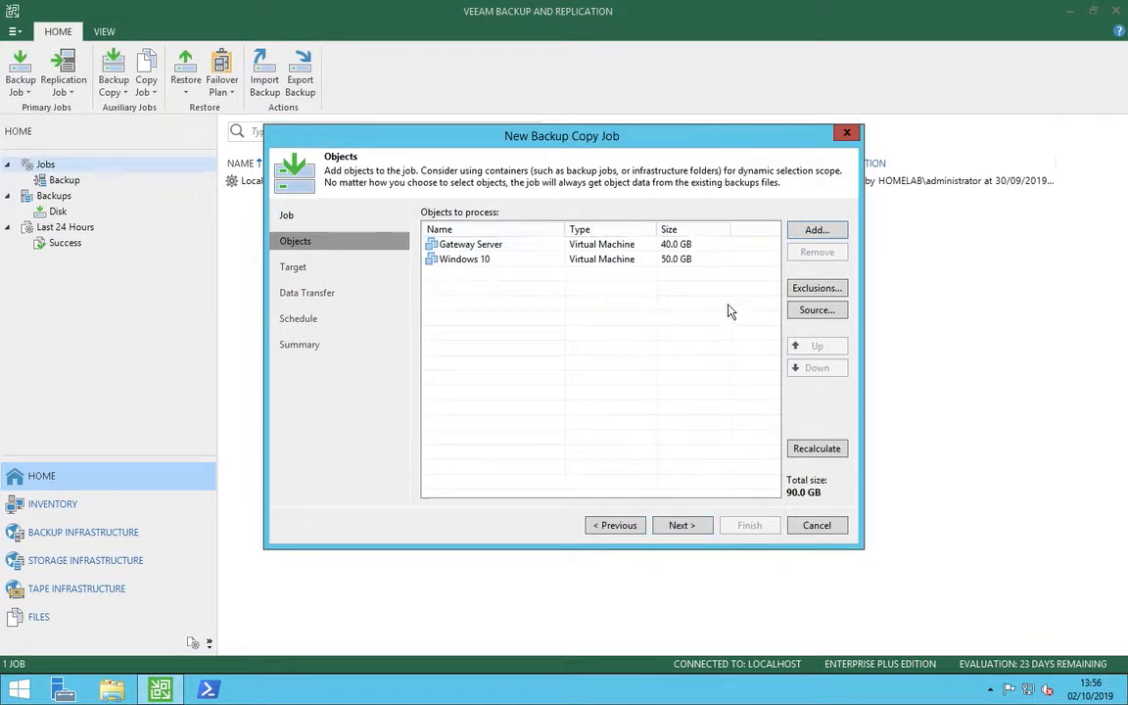
# Remove the Gateway Server and Windows 10 virtual machines from the objects to process.
pyautogui.click(716, 263)
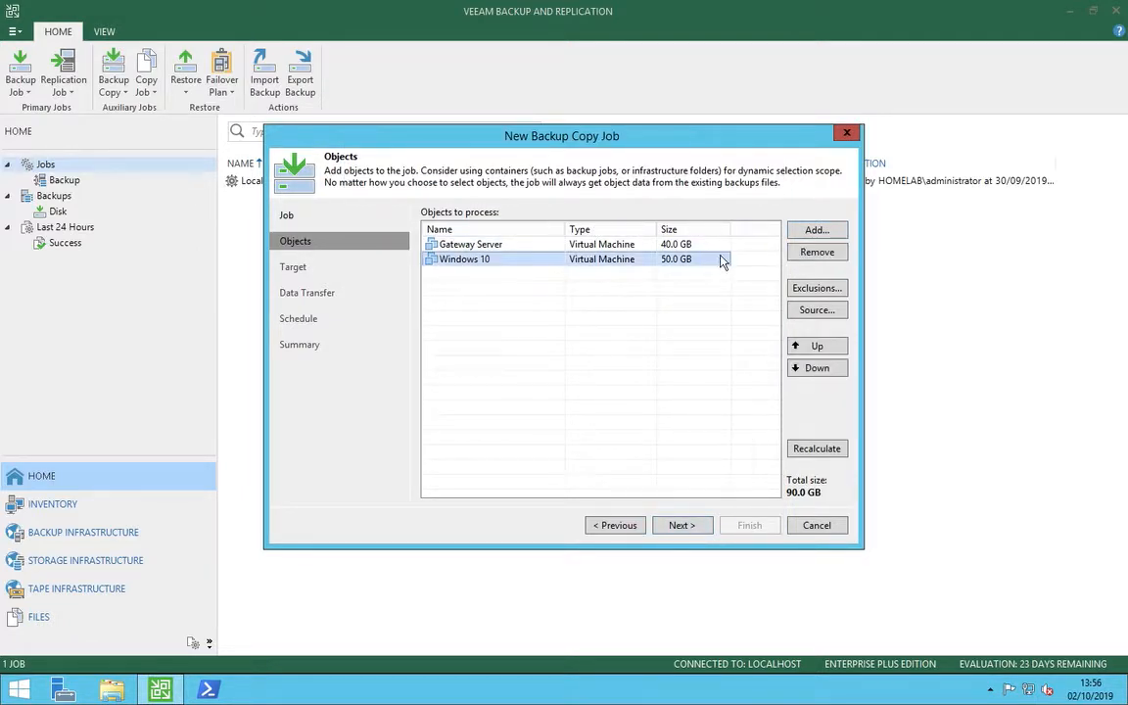
pyautogui.keyDown('shift'); pyautogui.click(720, 245); pyautogui.keyUp('shift')
pyautogui.click(830, 252)
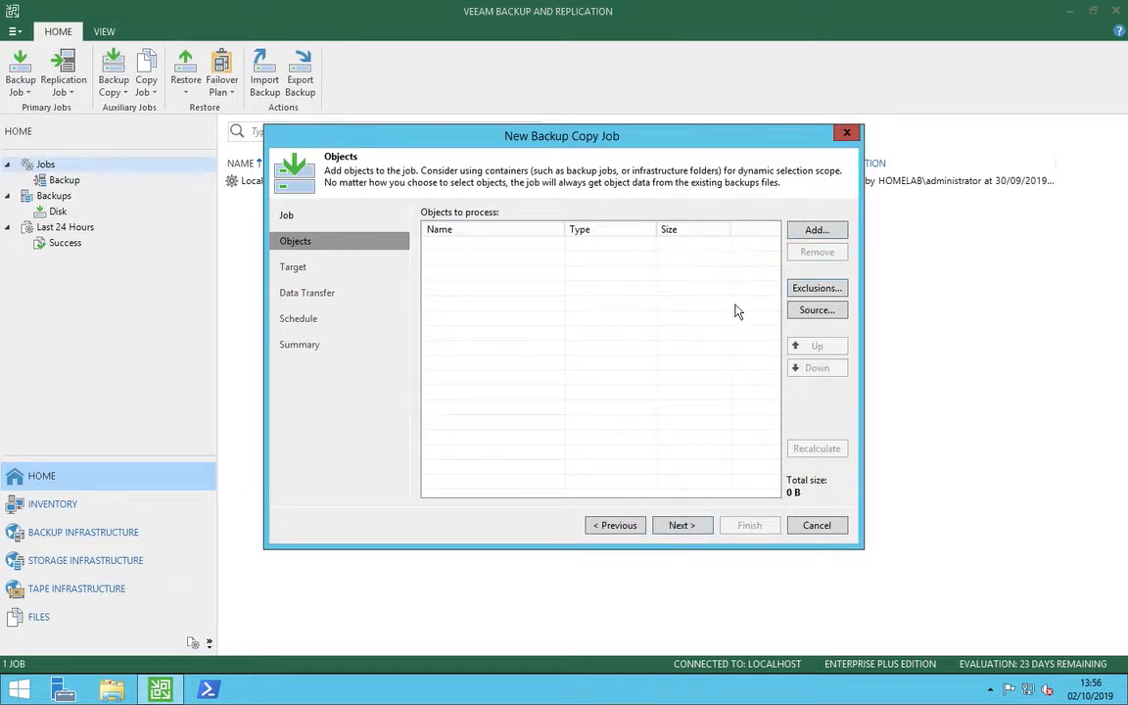
# Add Local Backup Job to the copy job's objects, choosing existing jobs as the source type.
pyautogui.click(818, 231)
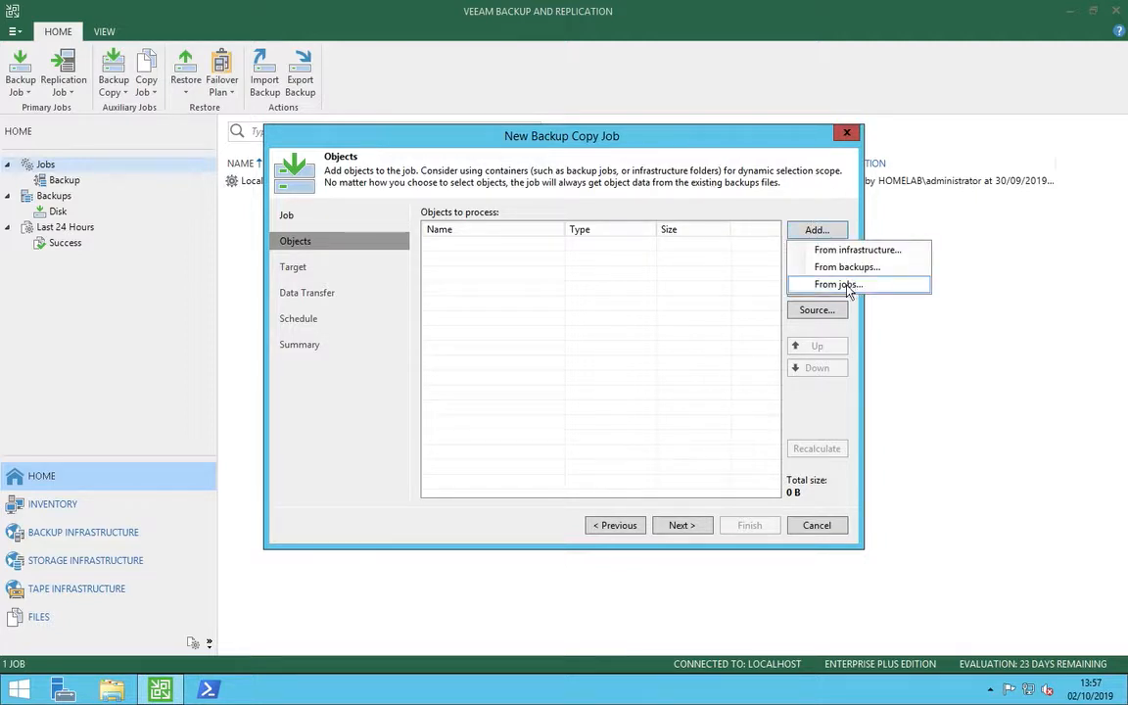
pyautogui.click(840, 285)
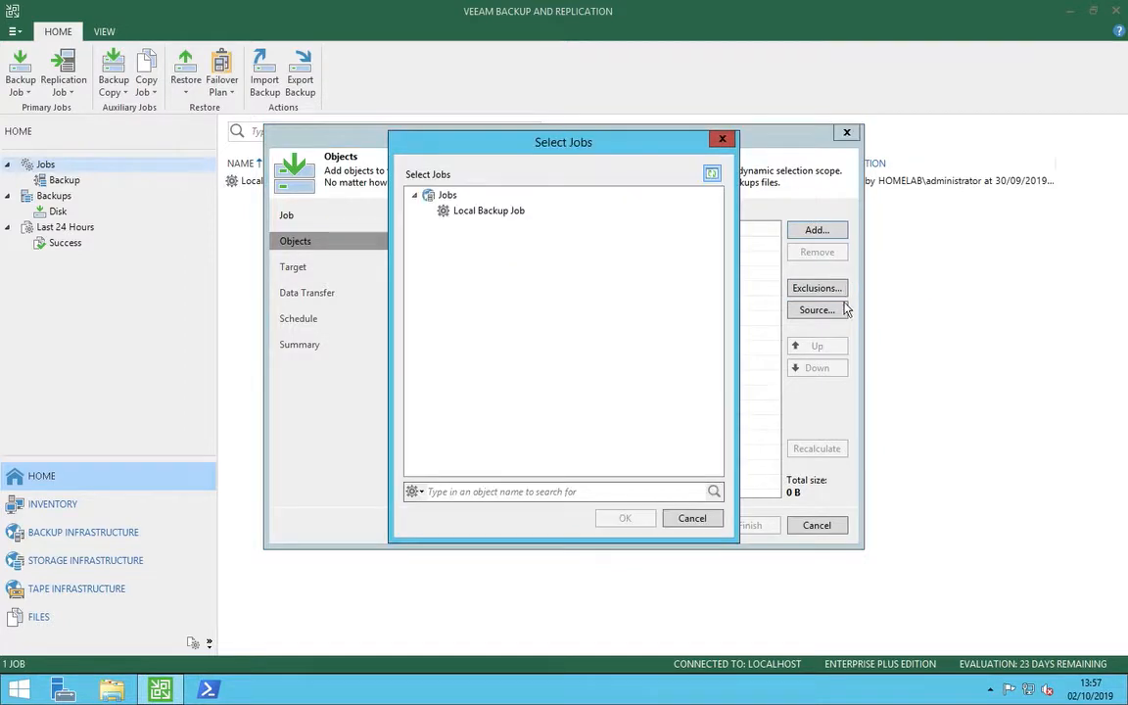
pyautogui.click(486, 215)
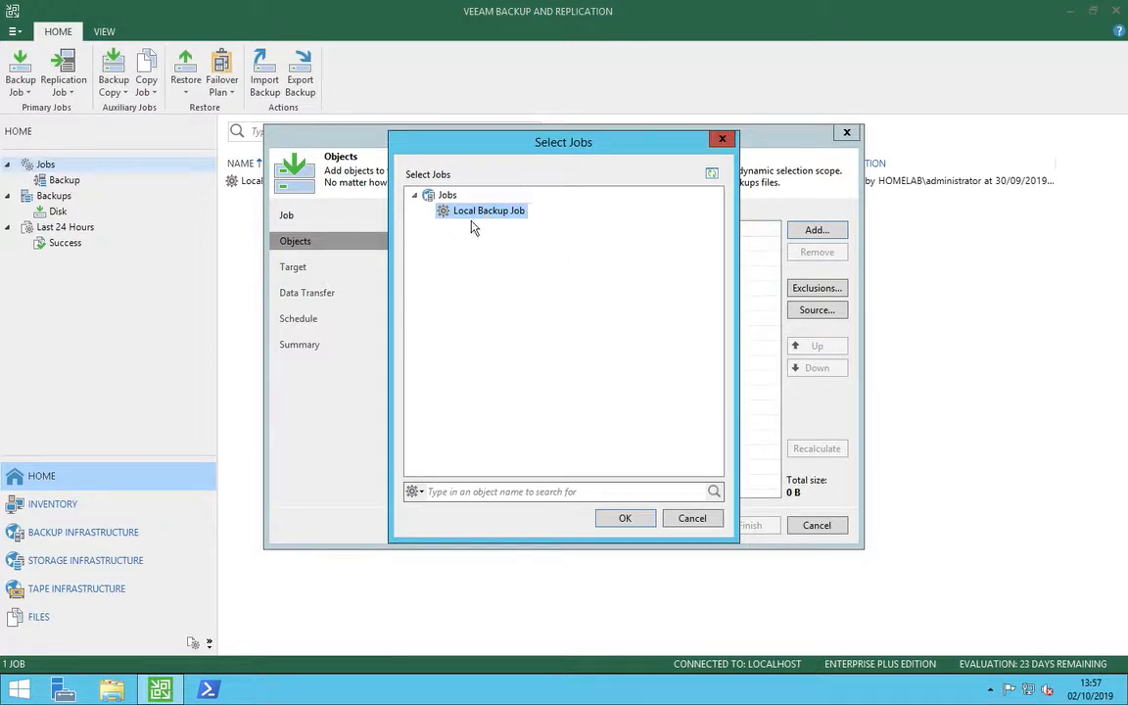
pyautogui.click(627, 522)
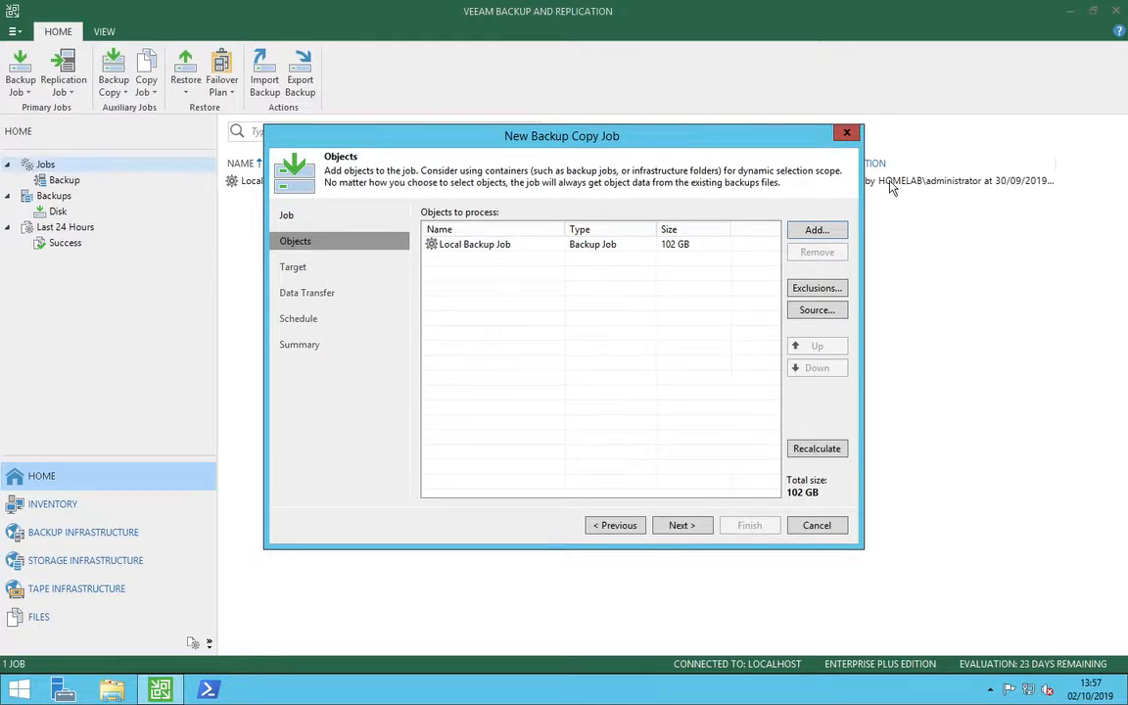
# Review the ways to add objects and the source repository options without changing them.
pyautogui.click(809, 235)
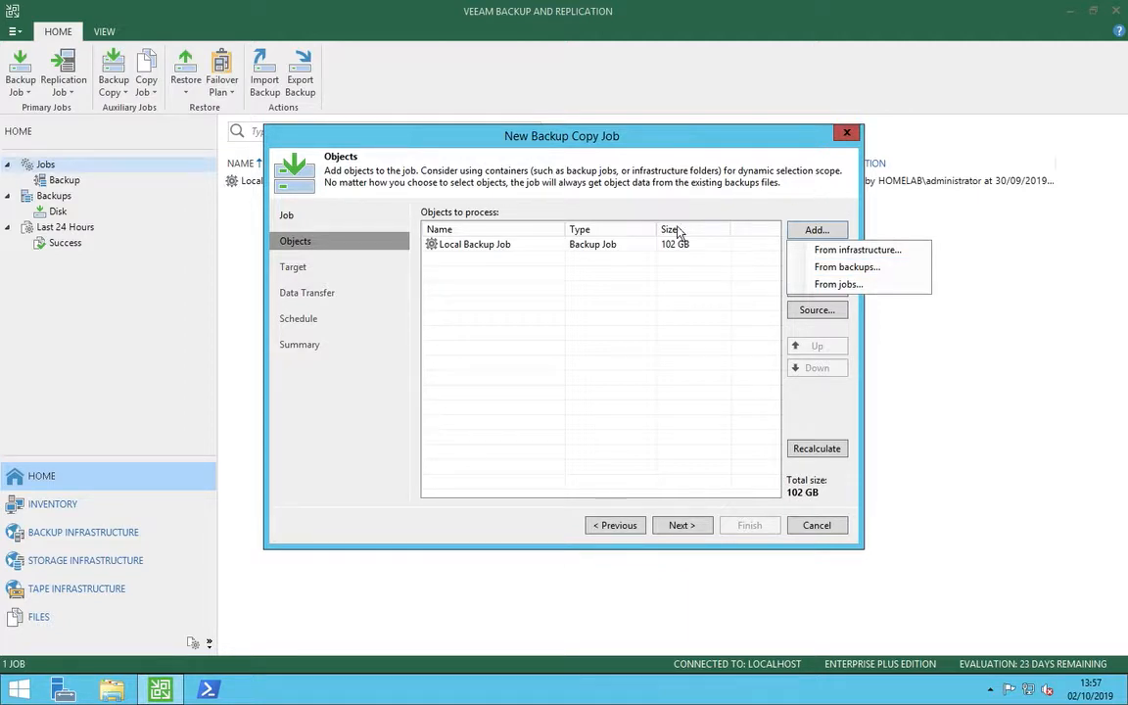
pyautogui.click(792, 200)
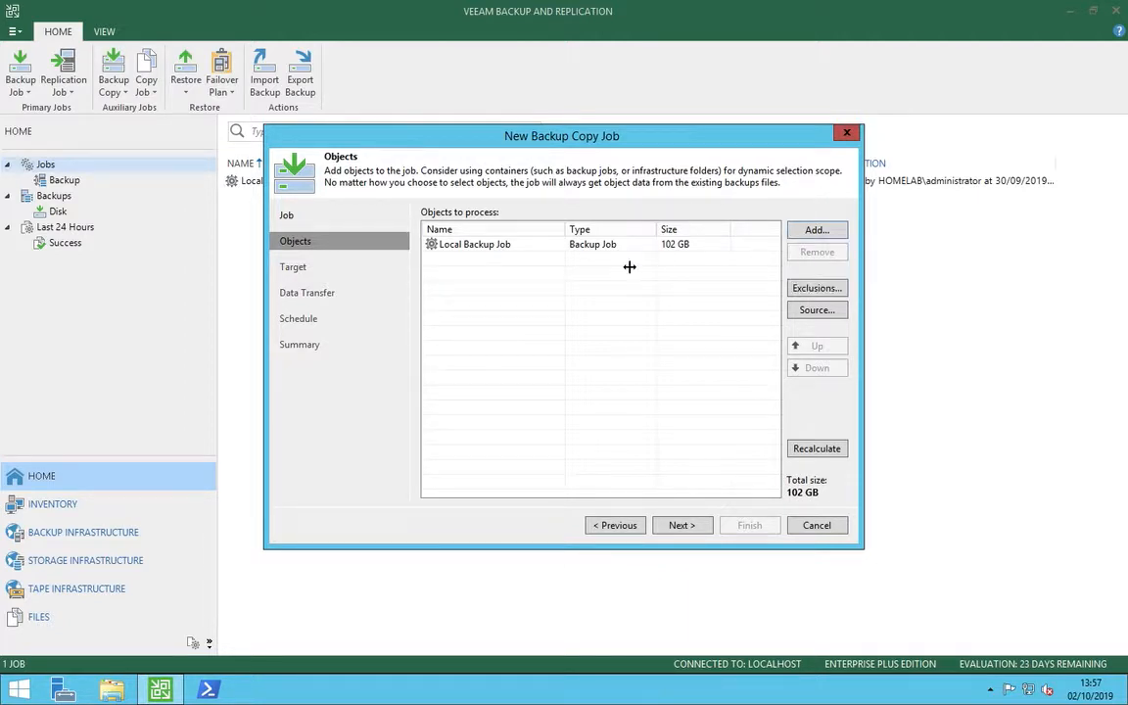
pyautogui.click(819, 311)
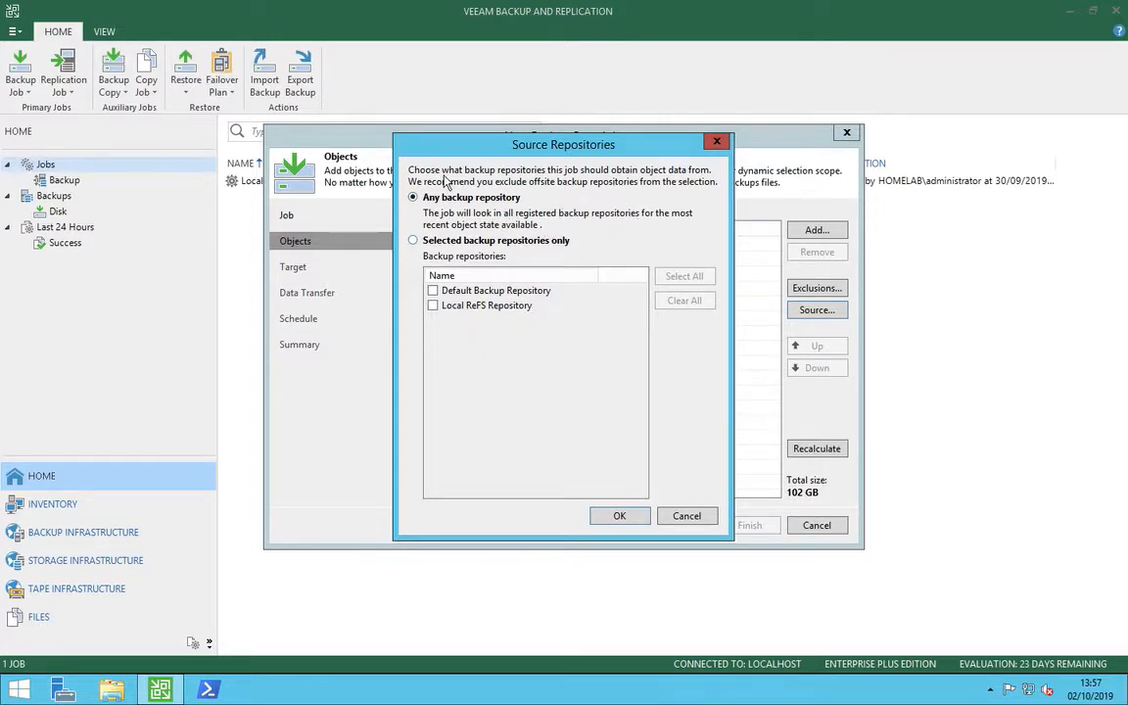
pyautogui.click(663, 516)
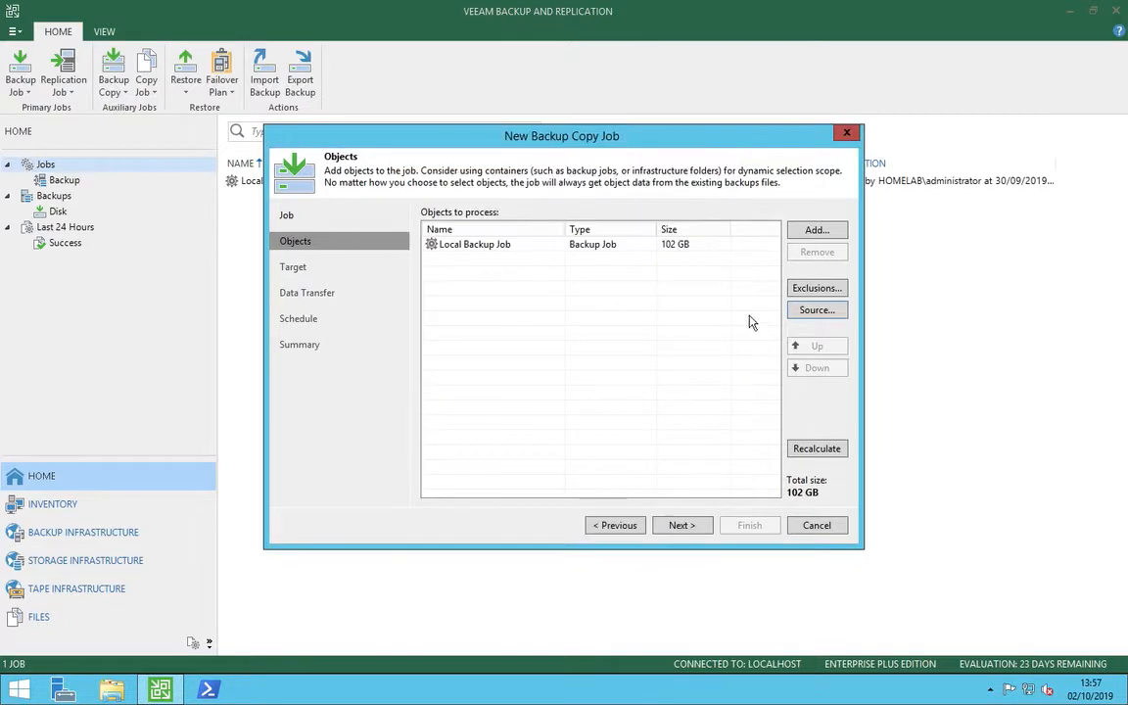
# Target the Central_Technology cloud repository and enable keeping restore points as full backups for archival purposes.
pyautogui.click(682, 526)
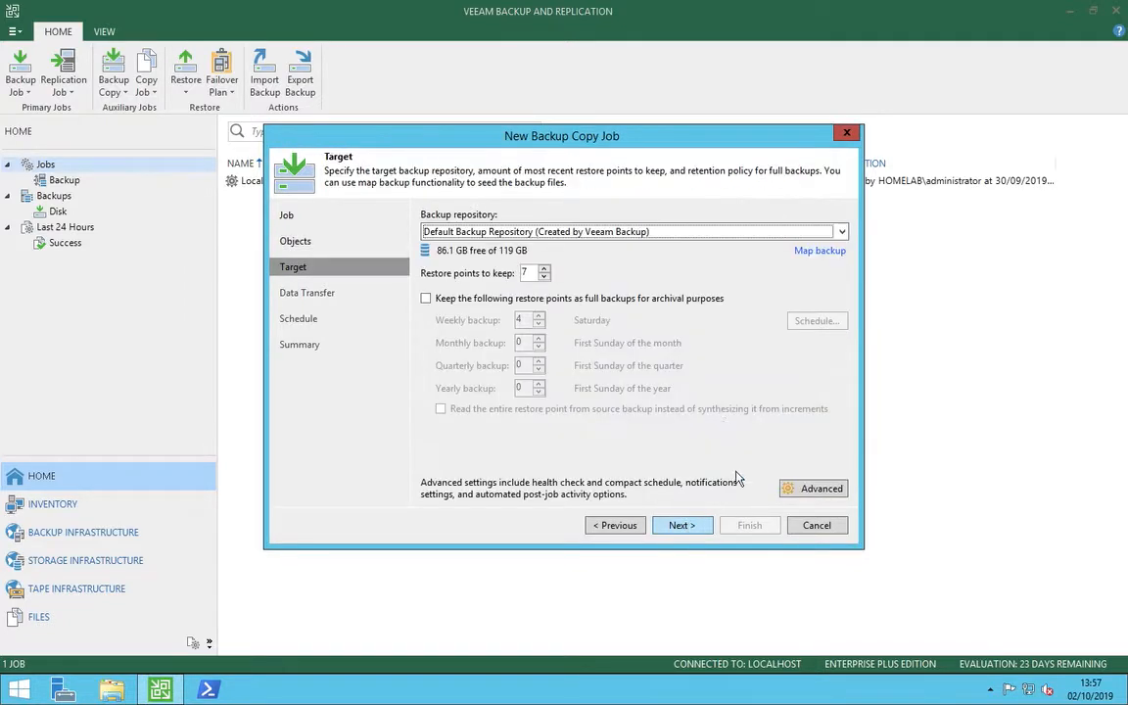
pyautogui.click(524, 235)
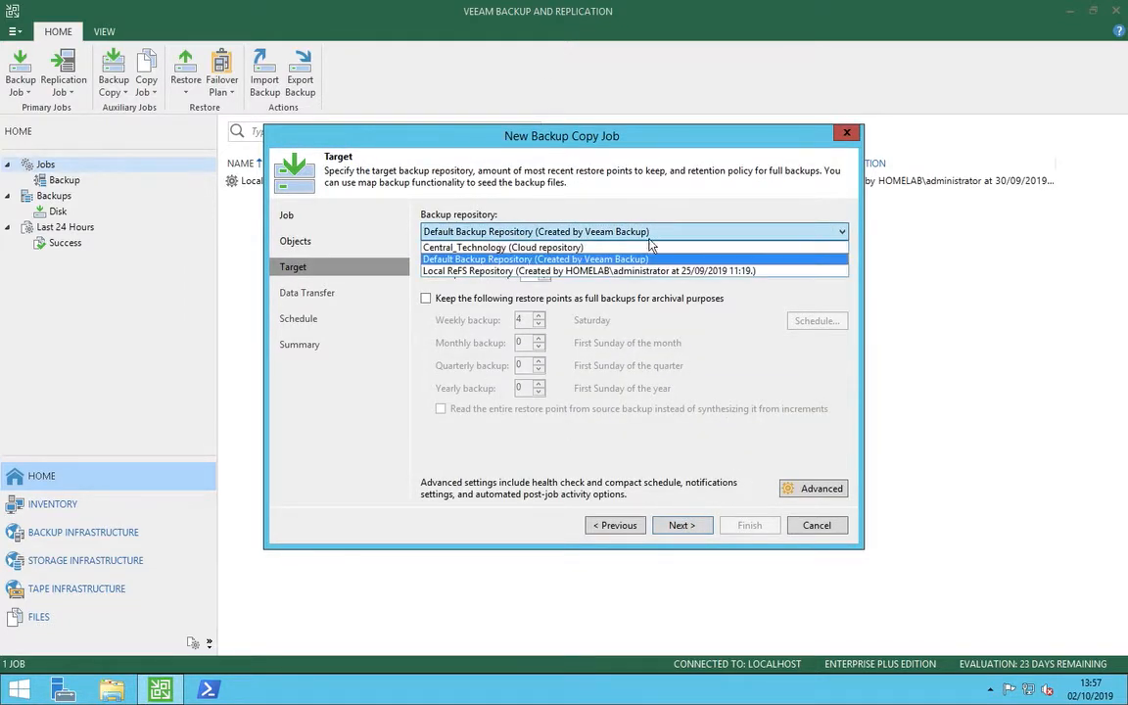
pyautogui.click(565, 249)
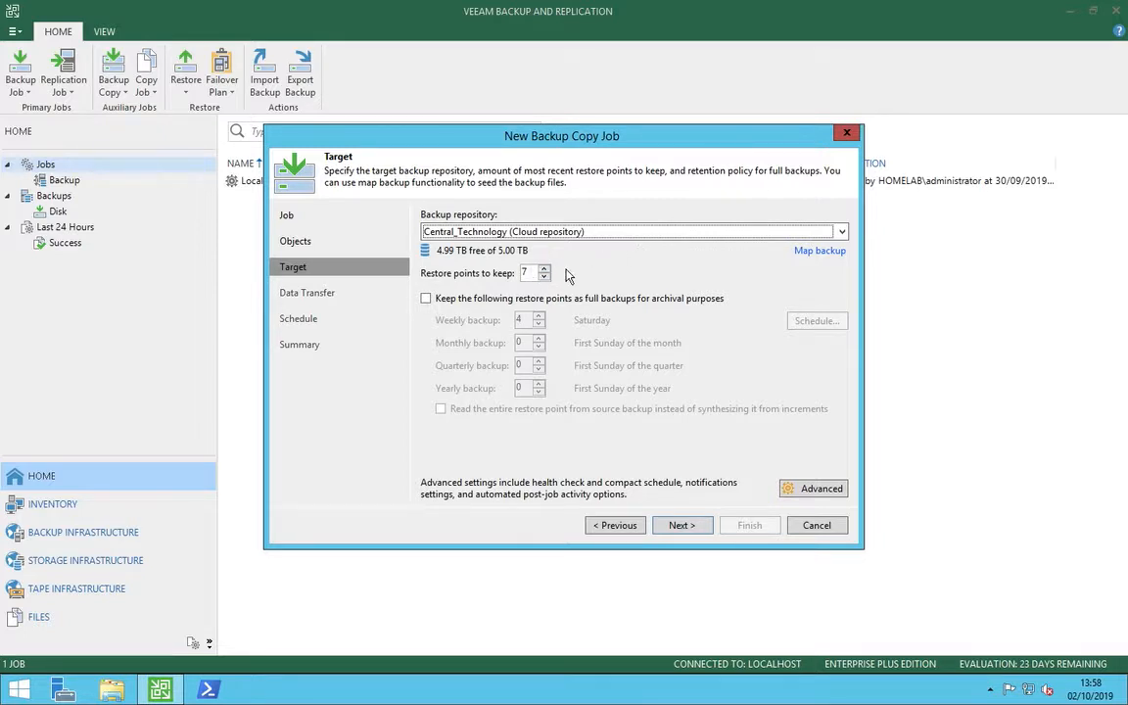
pyautogui.click(427, 299)
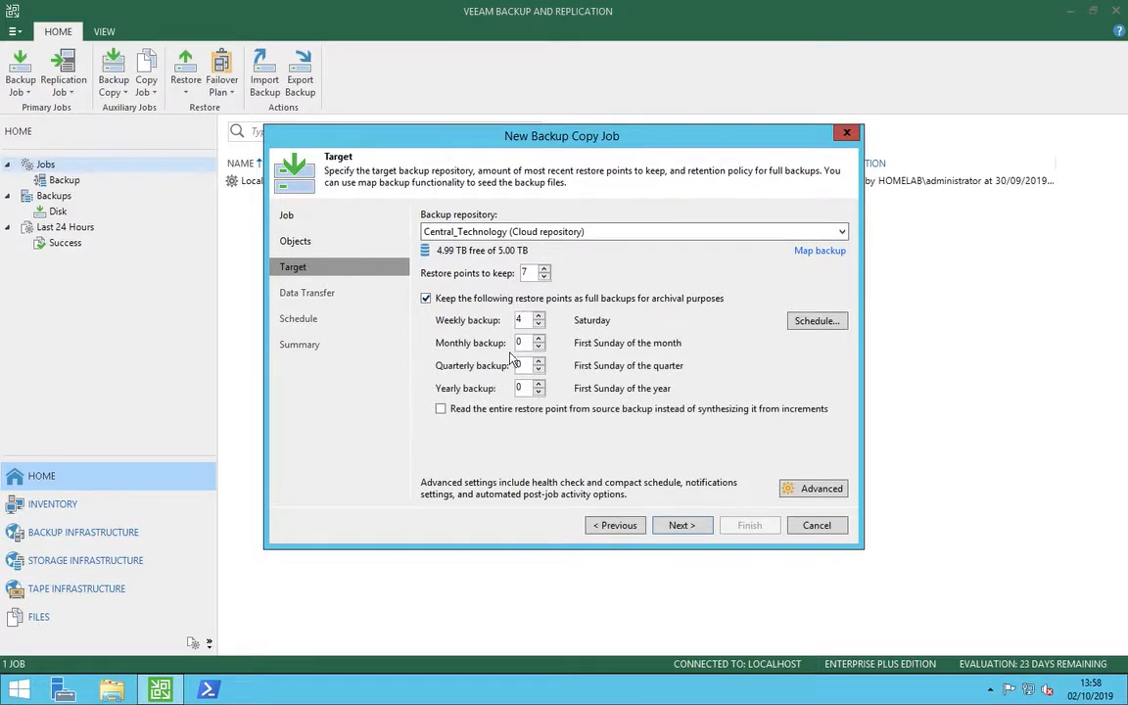
# Stop keeping restore points as archival full backups, and enable backup file encryption using the saved password entry created on 26/09/2019.
pyautogui.click(426, 298)
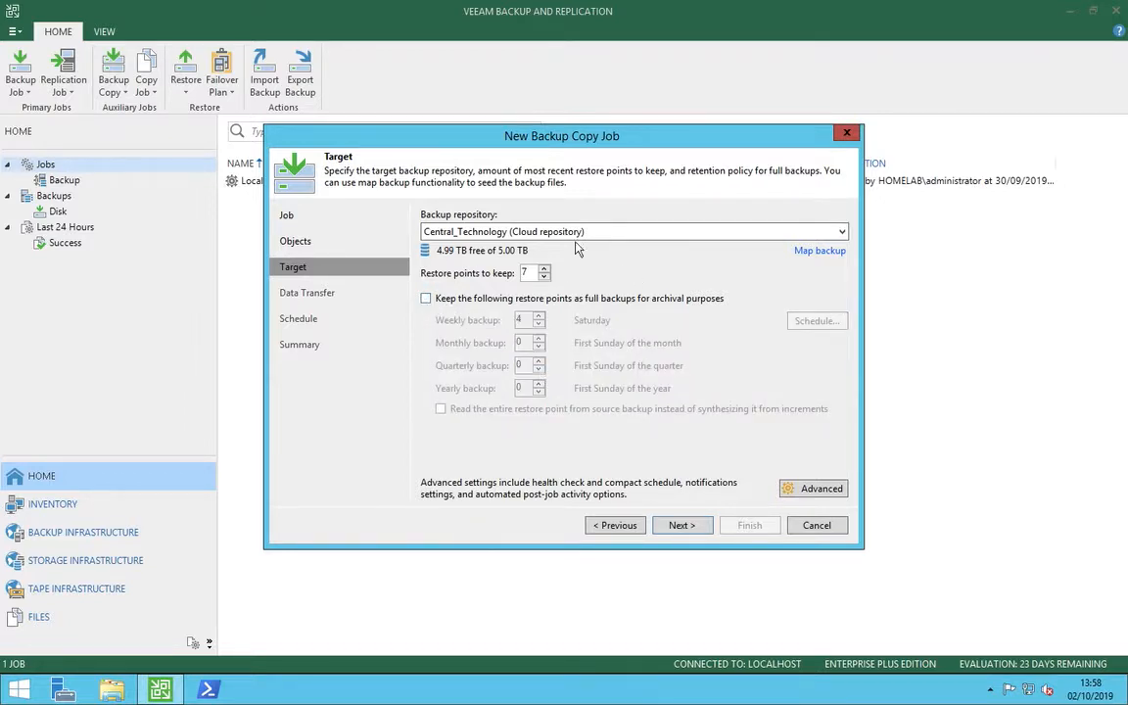
pyautogui.click(813, 488)
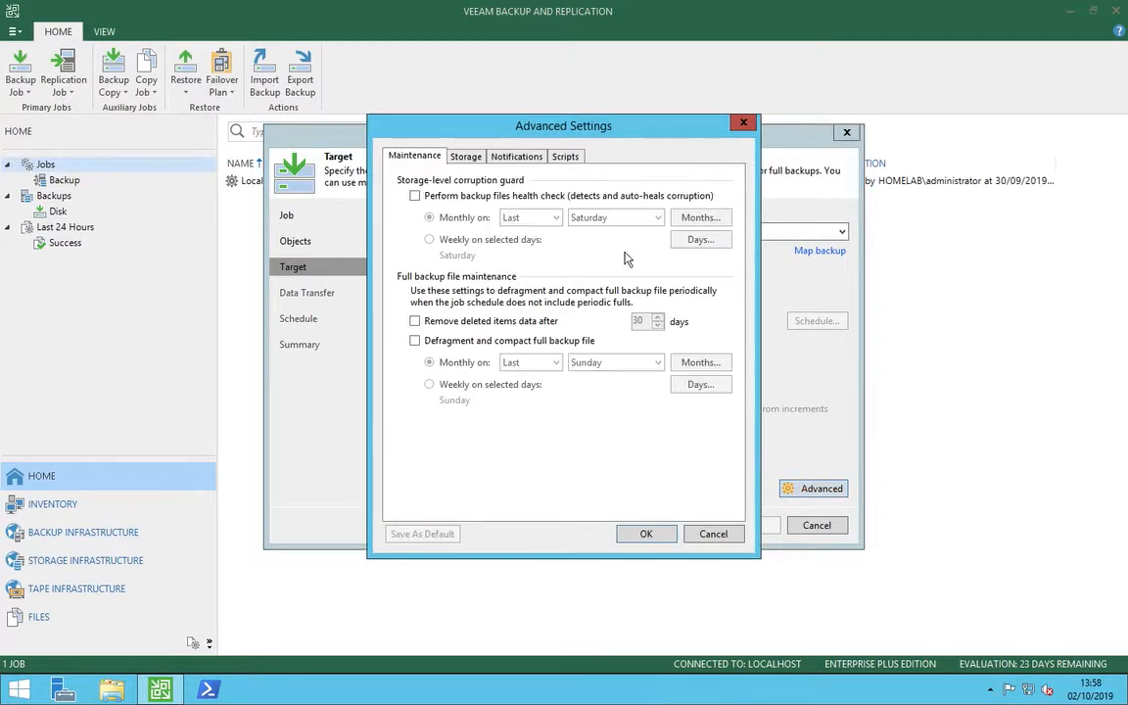
pyautogui.click(466, 157)
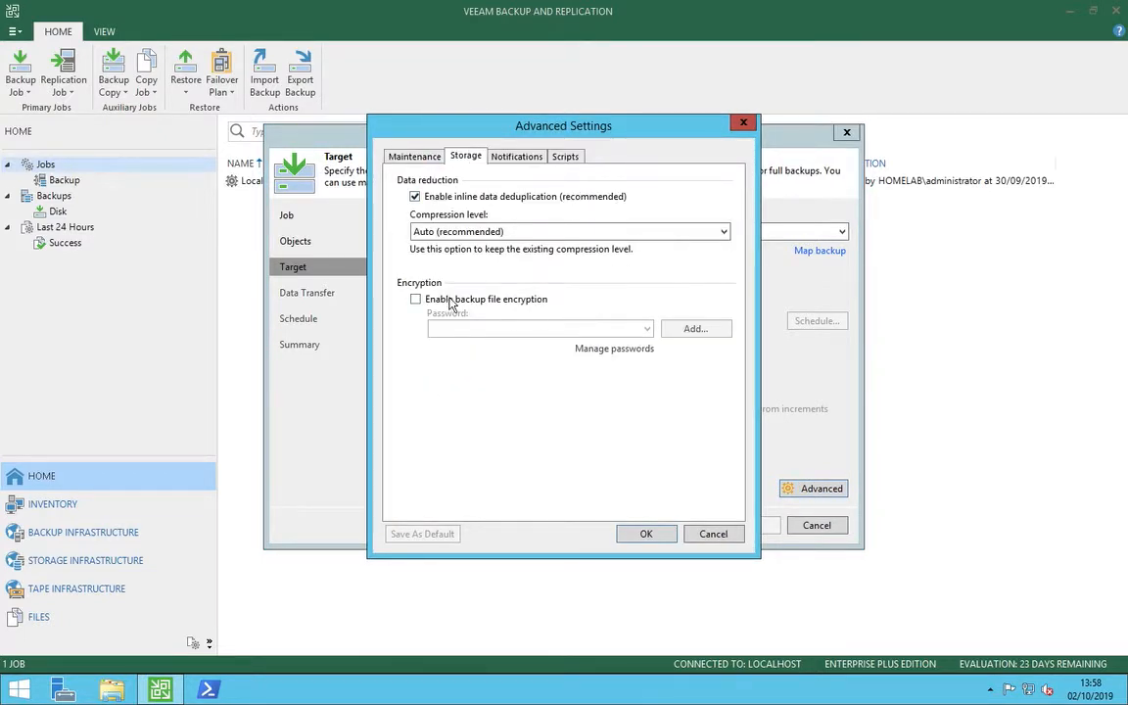
pyautogui.click(450, 305)
pyautogui.click(579, 330)
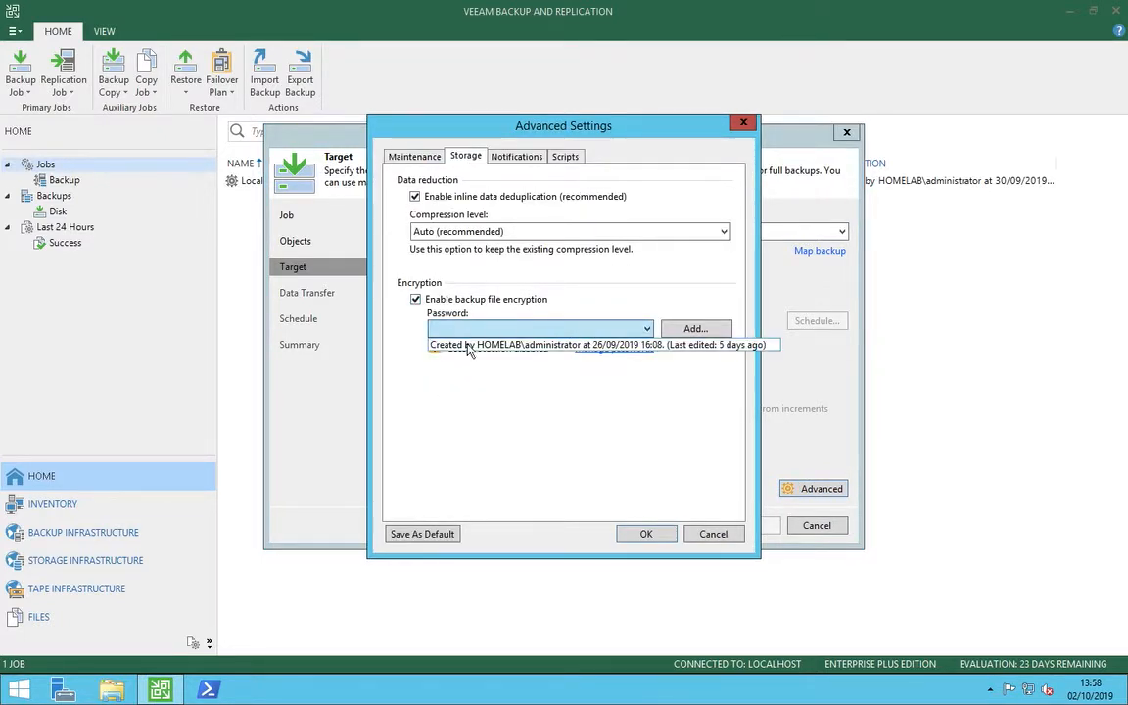
pyautogui.click(476, 344)
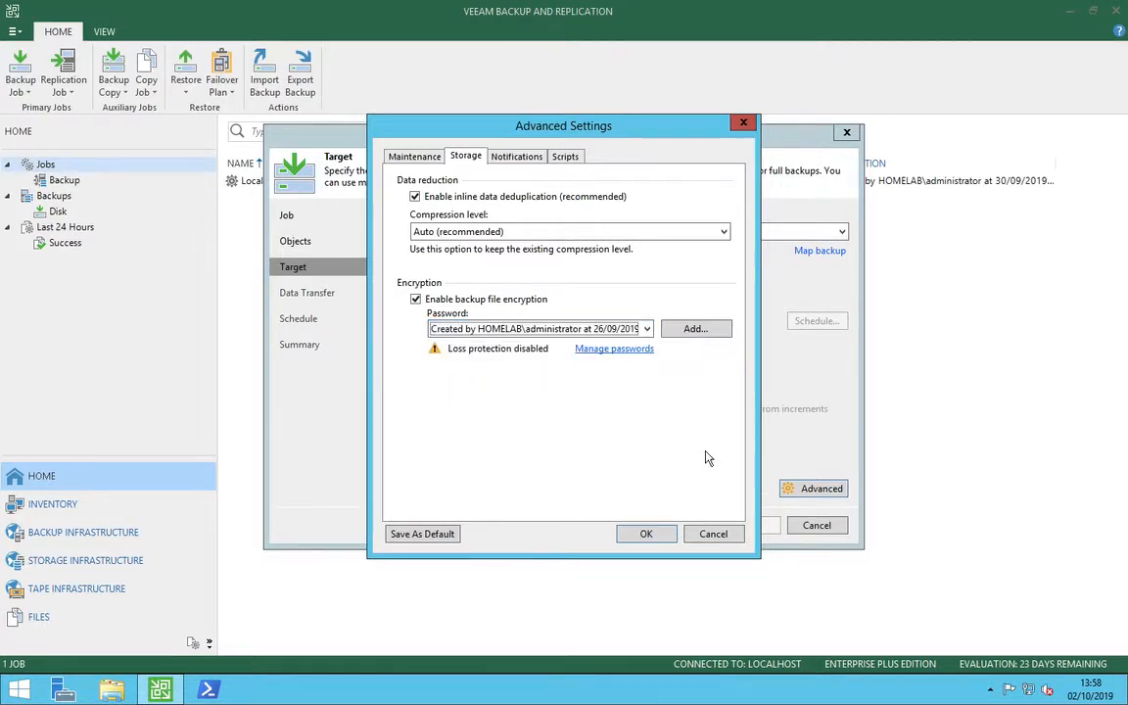
pyautogui.click(656, 539)
# Complete the copy job with direct data transfer and an any-time continuous schedule, leaving it disabled on finishing.
pyautogui.click(683, 526)
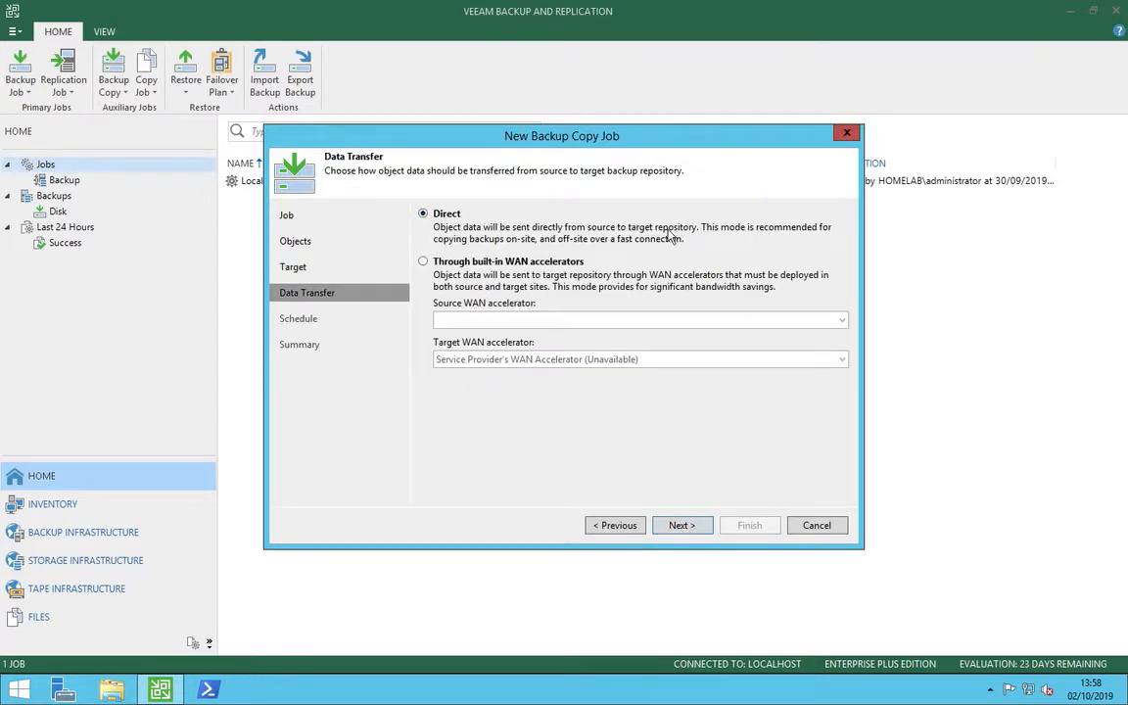
pyautogui.click(678, 526)
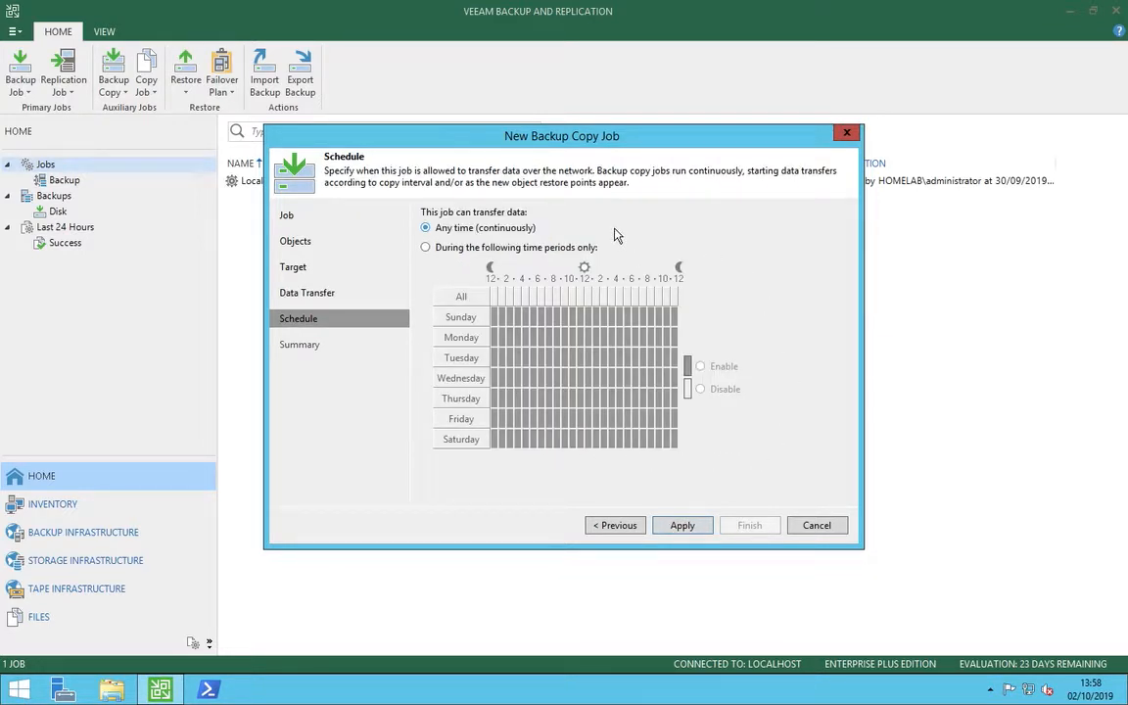
pyautogui.click(691, 527)
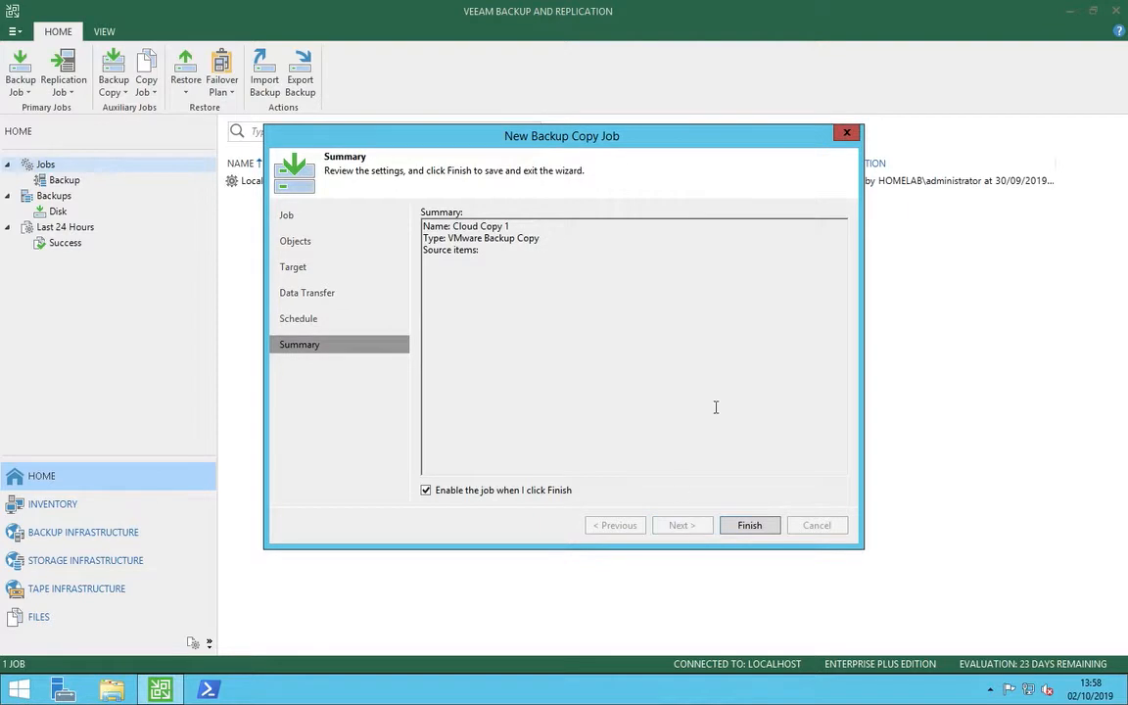
pyautogui.click(500, 490)
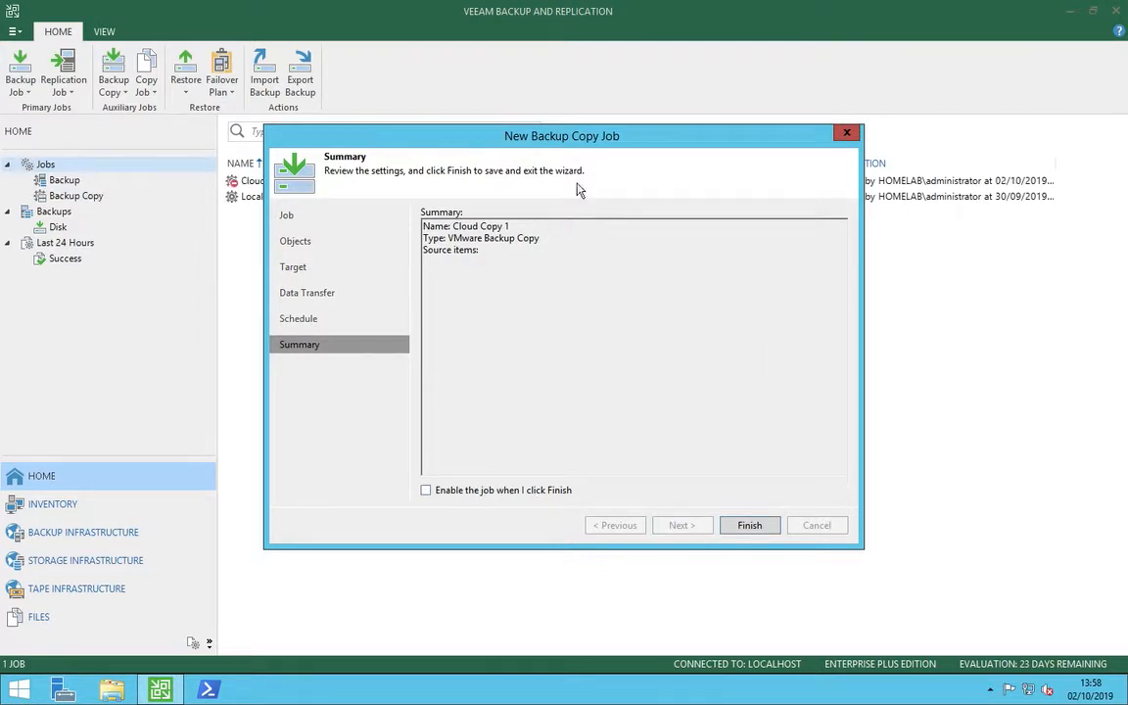
pyautogui.click(751, 528)
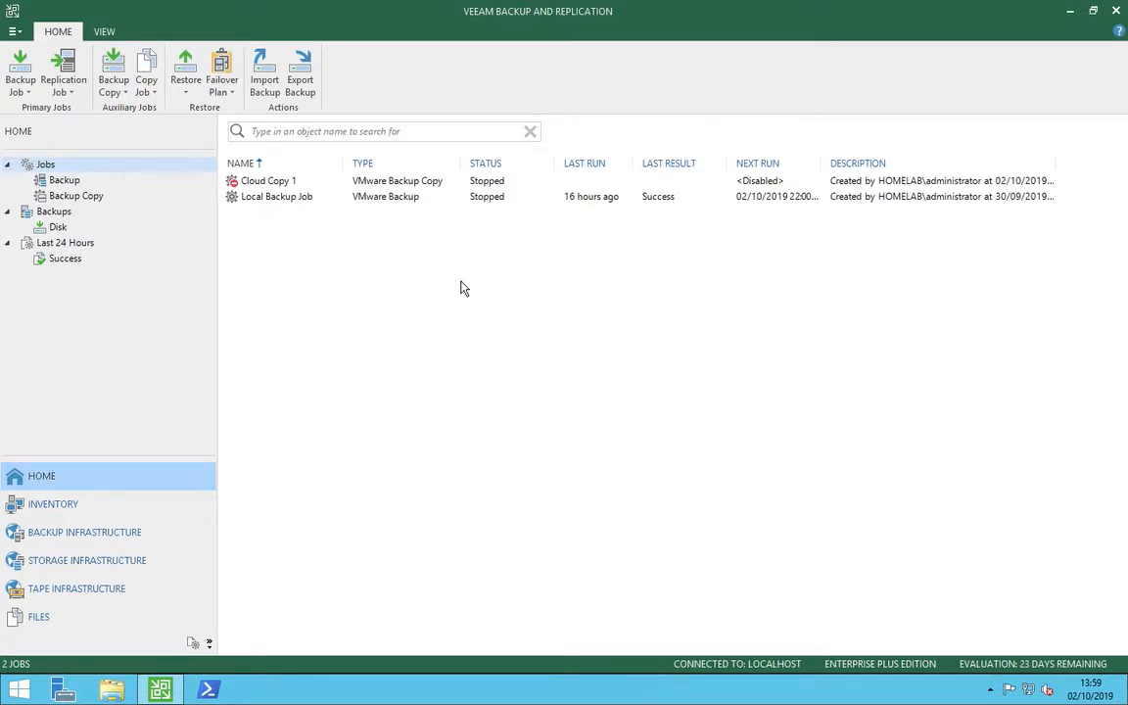
# Check the actions available for the Cloud Copy 1 job.
pyautogui.click(418, 182)
pyautogui.rightClick(418, 183)
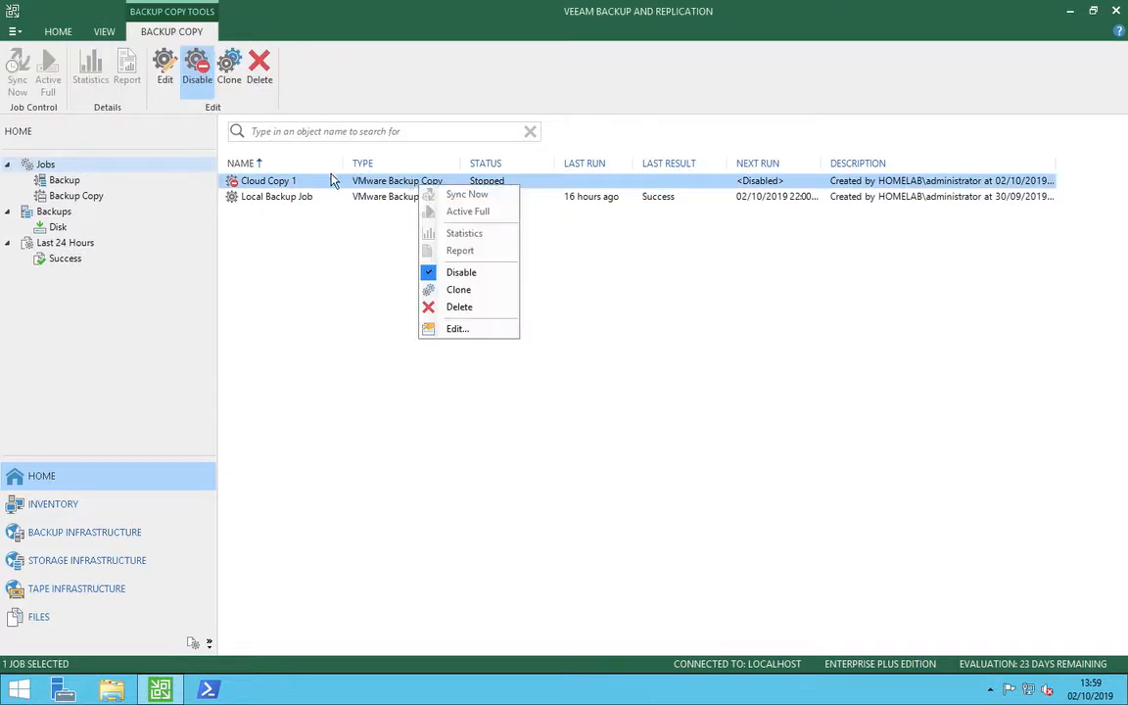
pyautogui.click(322, 267)
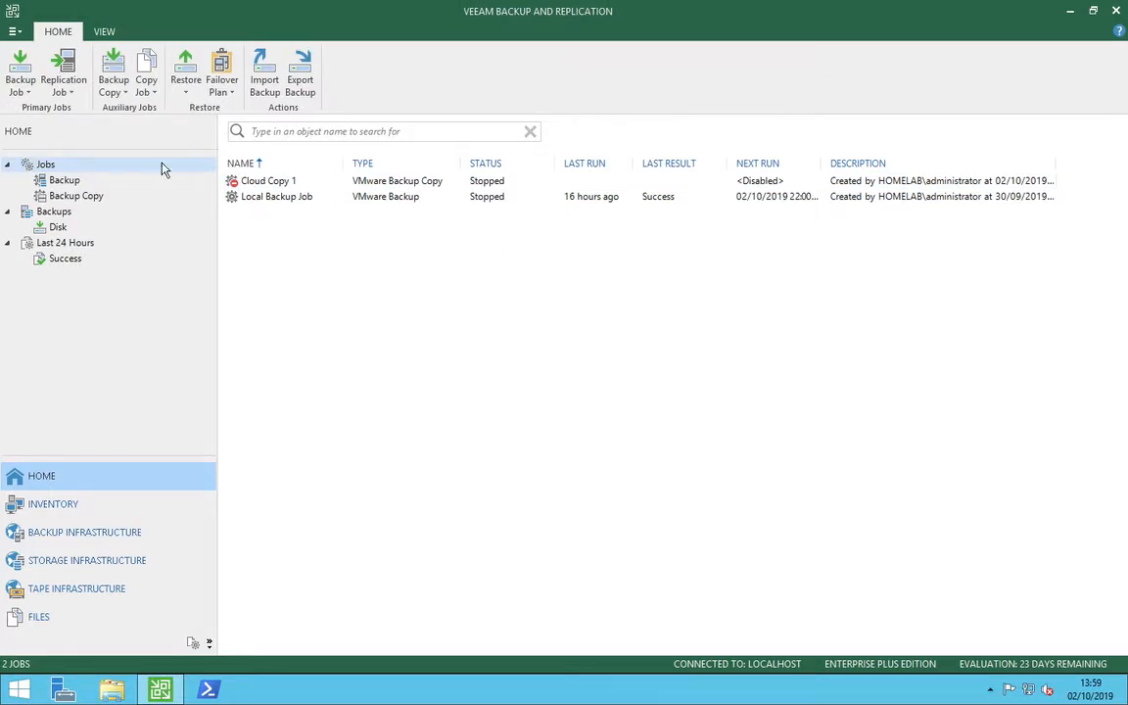
# Examine the global network traffic rules and the form for adding a new rule, then discard the form.
pyautogui.click(12, 32)
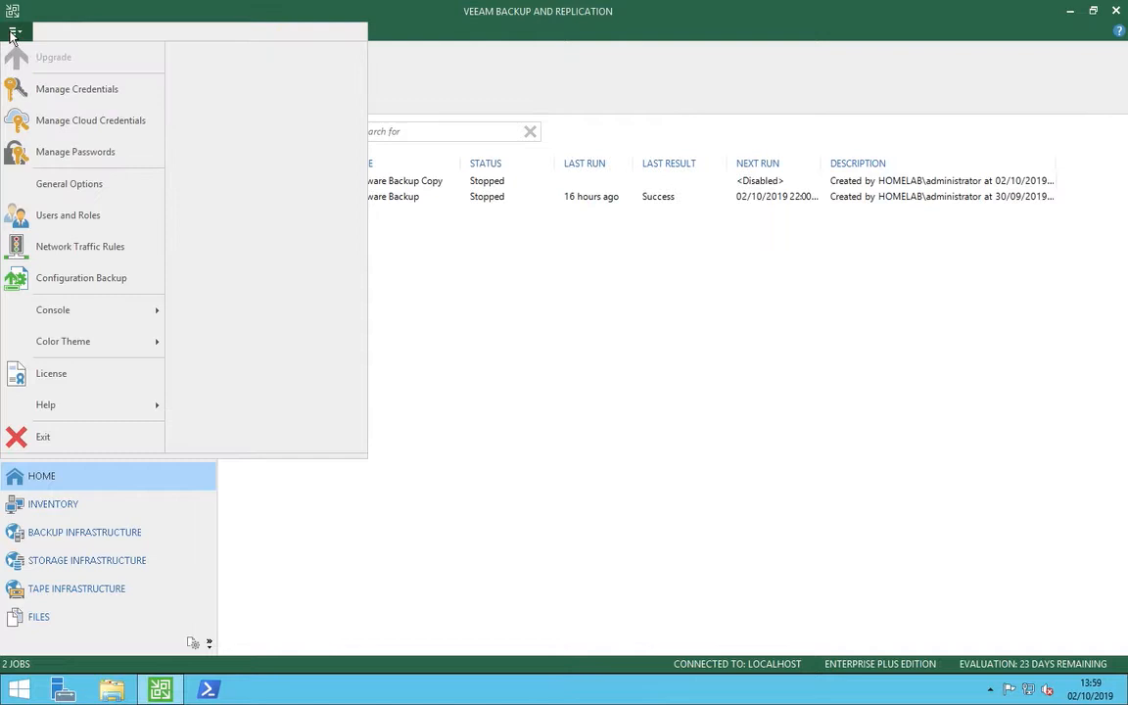
pyautogui.click(90, 257)
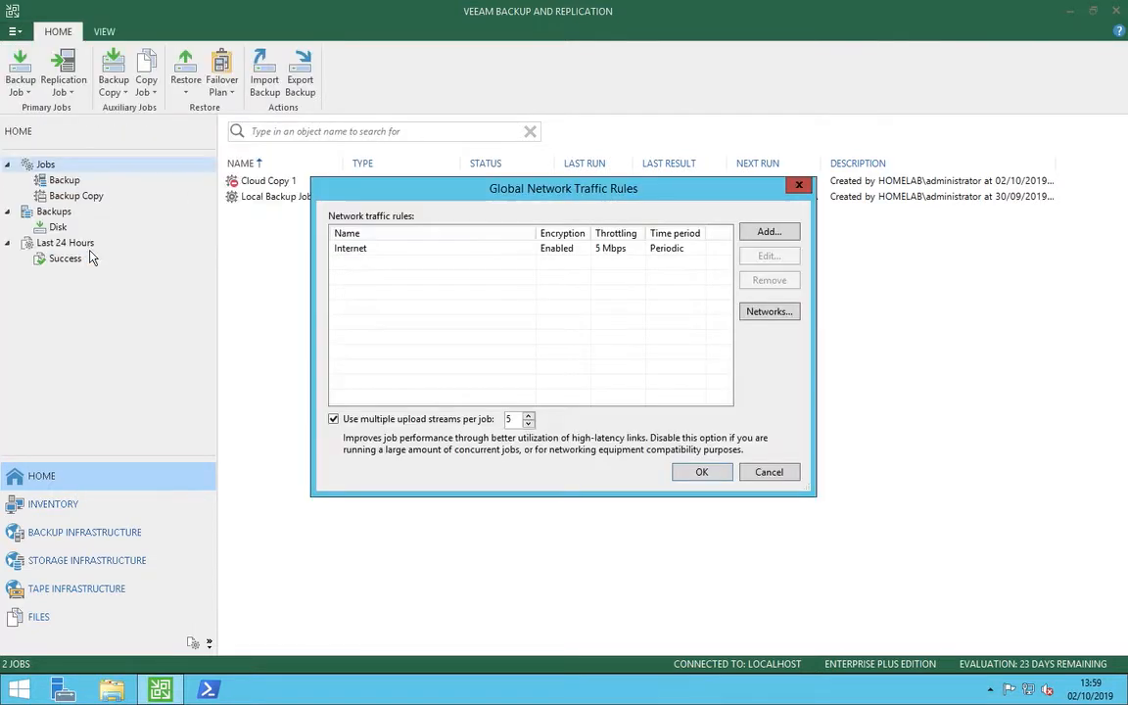
pyautogui.click(590, 256)
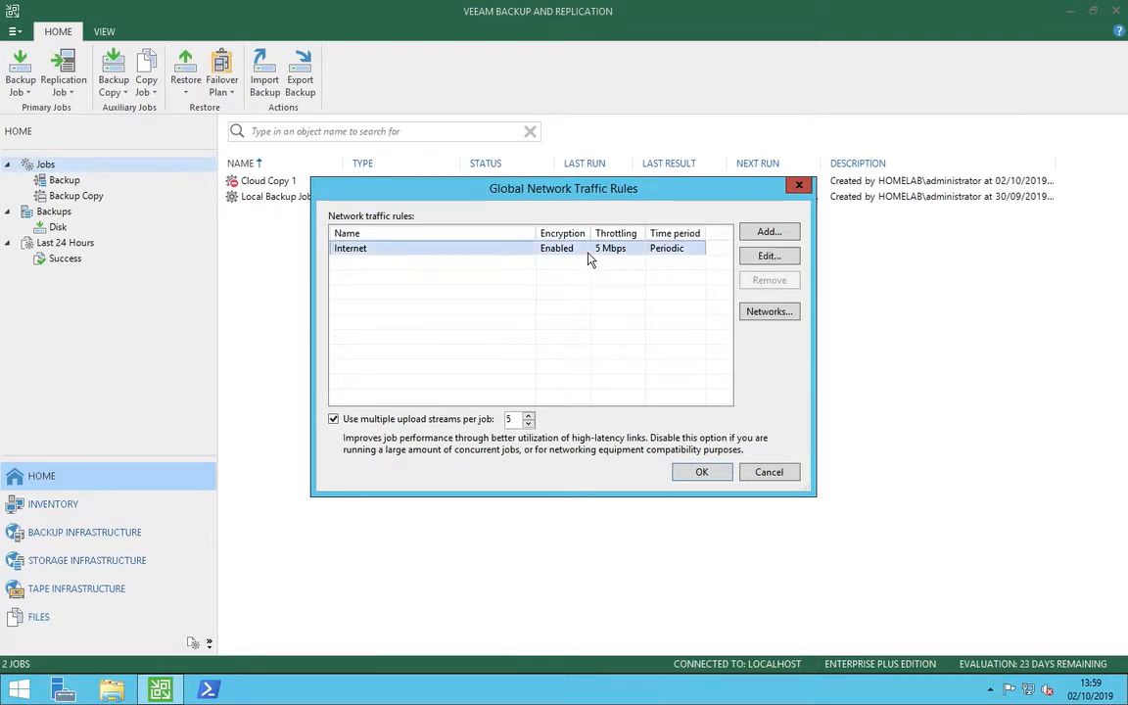
pyautogui.click(621, 312)
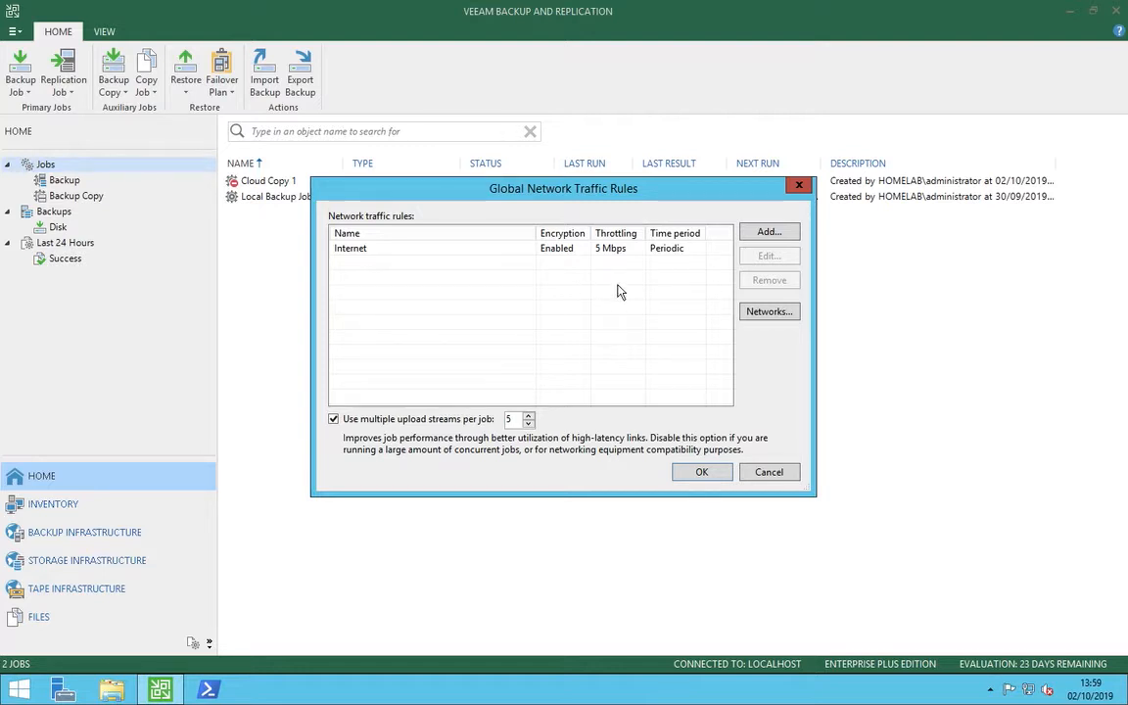
pyautogui.click(767, 235)
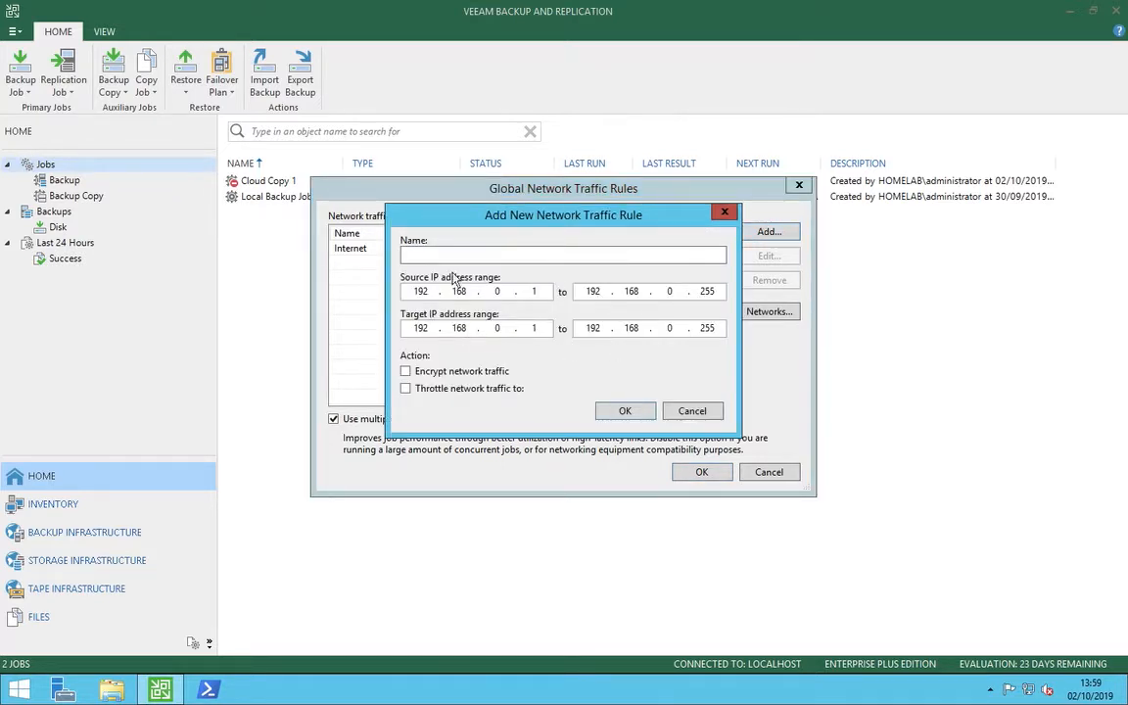
pyautogui.click(693, 410)
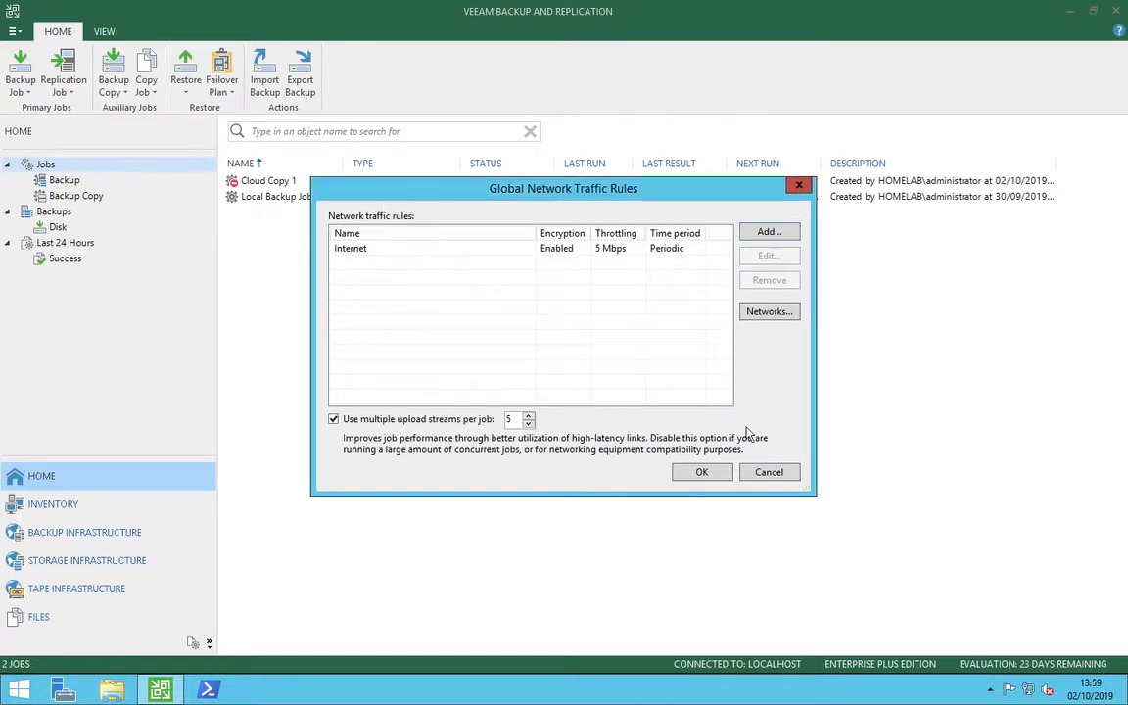
# Review the Internet traffic rule's throttling limit, speed units and Monday time window, then accept the rule and the global rules.
pyautogui.click(670, 251)
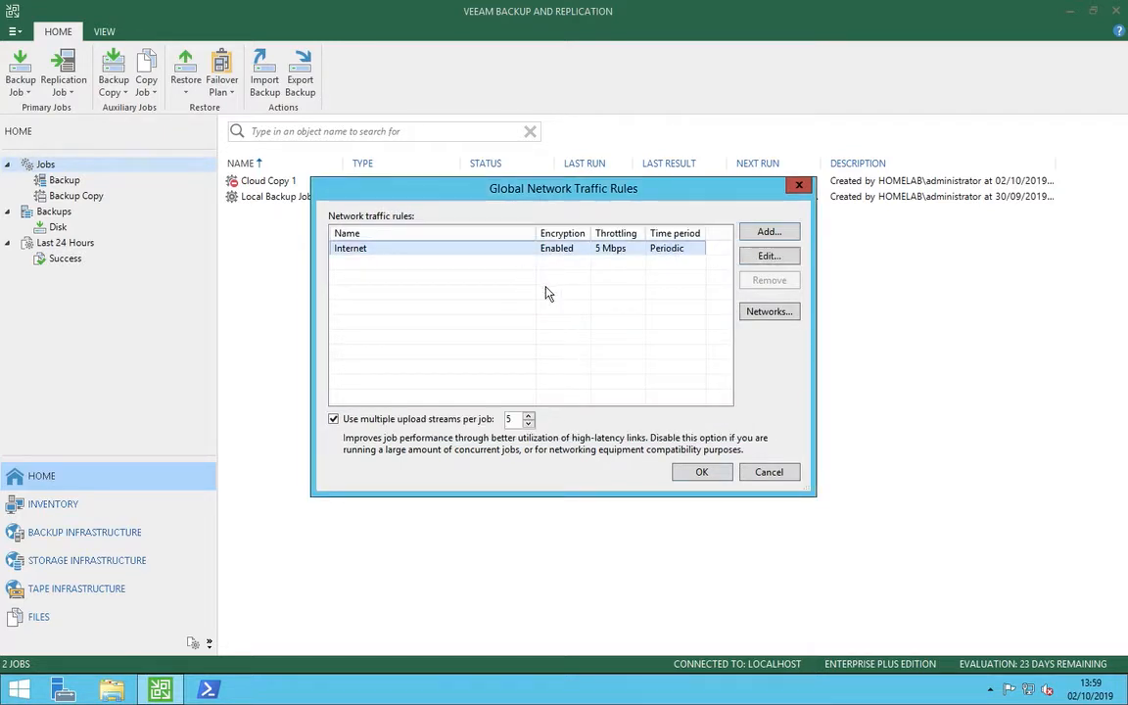
pyautogui.click(770, 257)
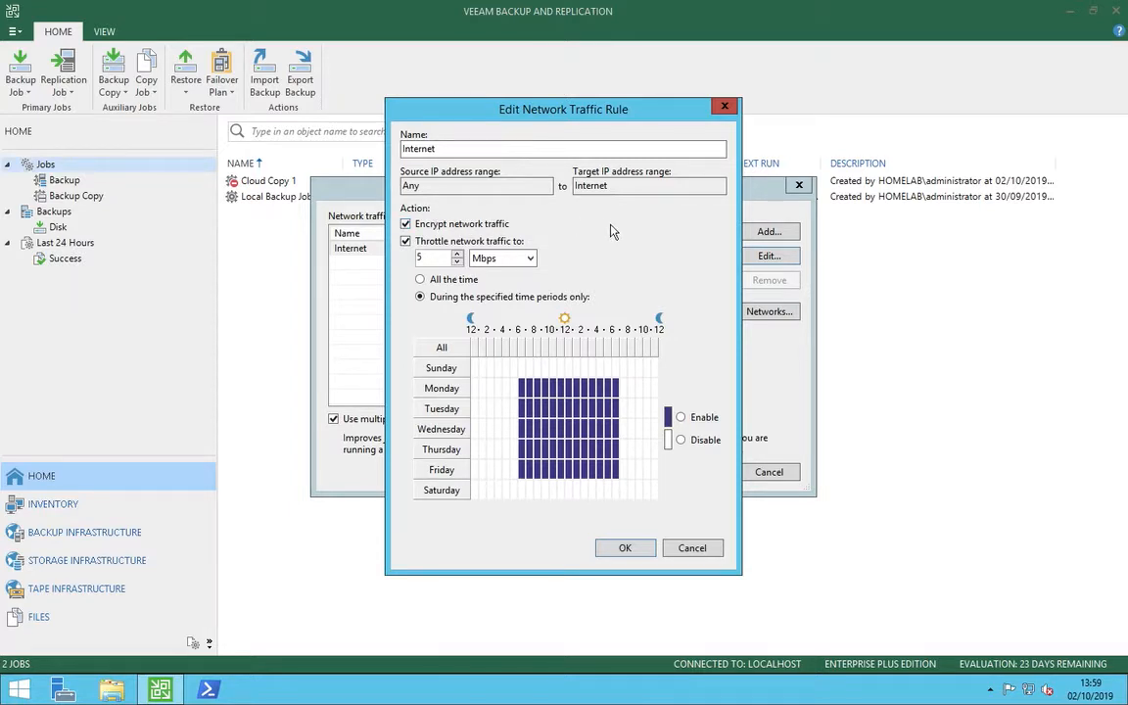
pyautogui.click(407, 241)
pyautogui.click(406, 243)
pyautogui.click(529, 260)
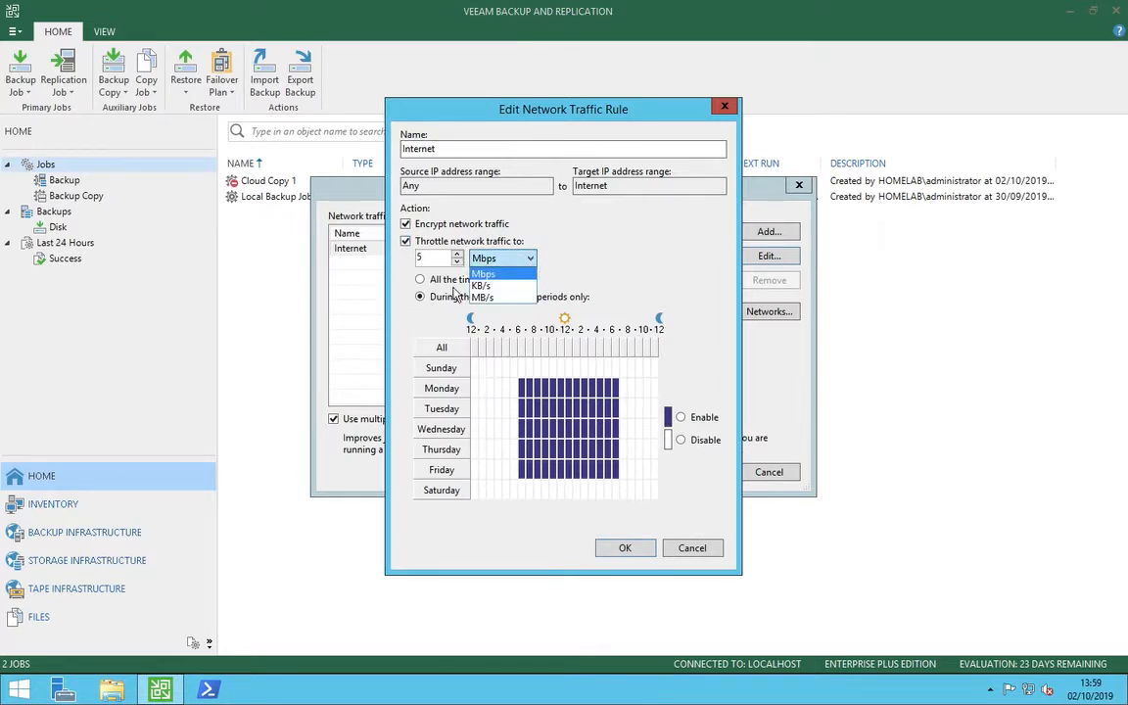
pyautogui.click(534, 253)
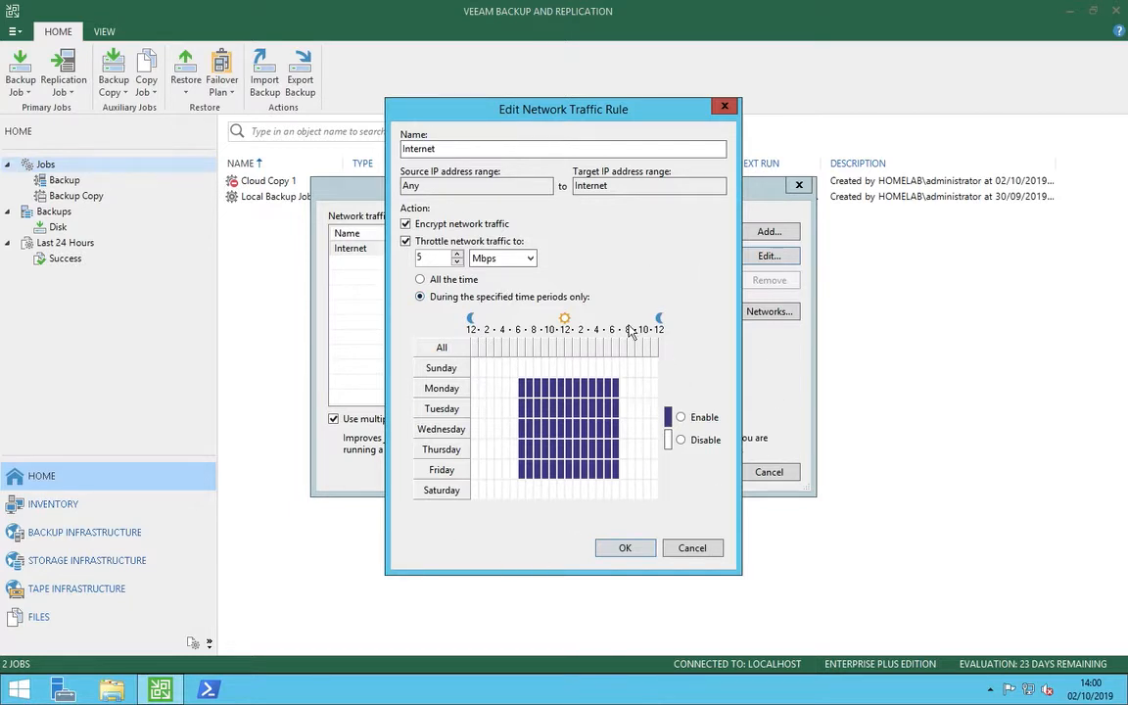
pyautogui.click(521, 388)
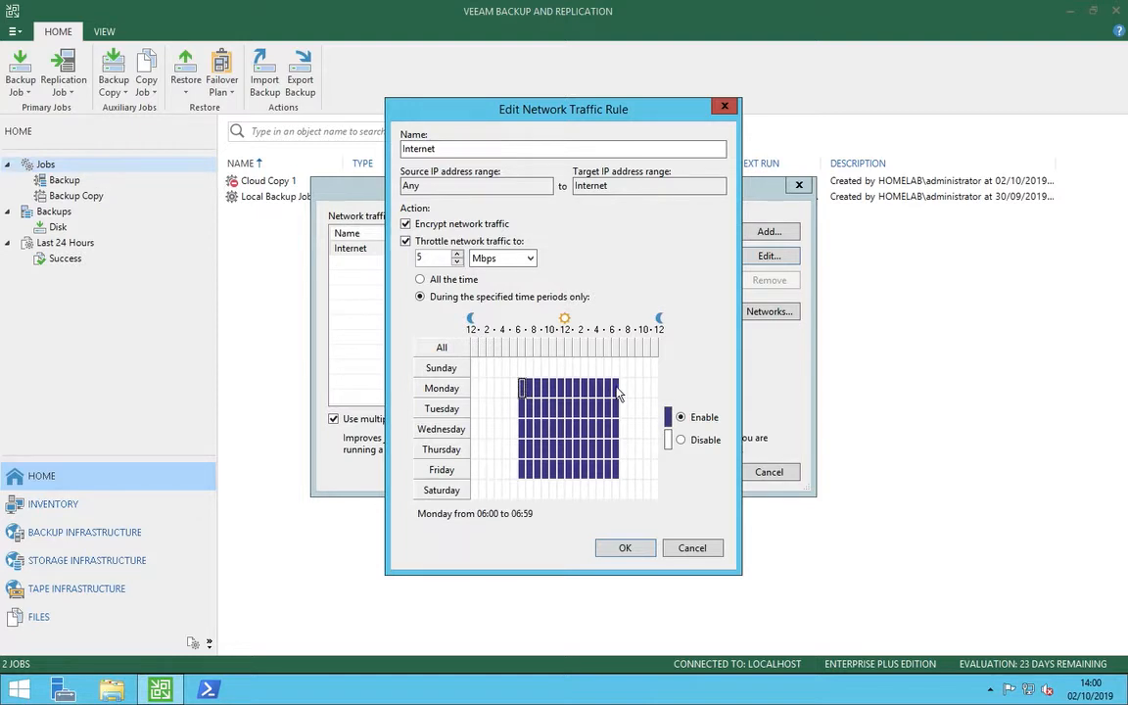
pyautogui.click(616, 388)
pyautogui.click(624, 548)
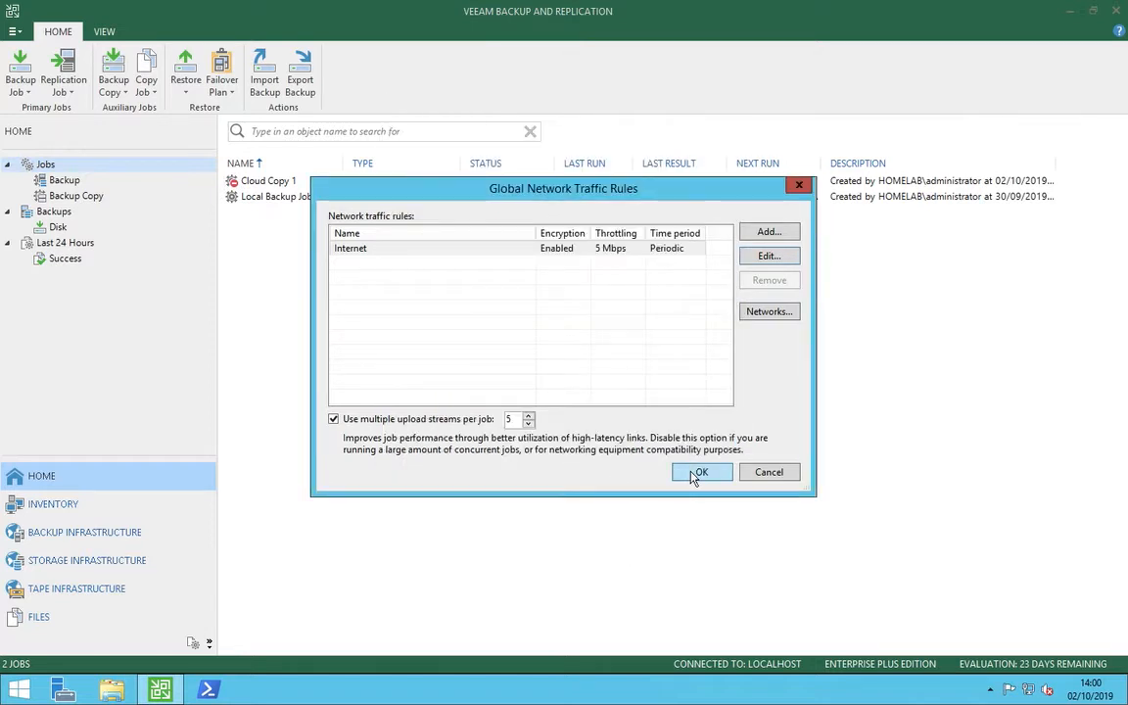
pyautogui.click(693, 473)
# Sort the jobs by name in descending order and check the actions available for Cloud Copy 1.
pyautogui.click(254, 163)
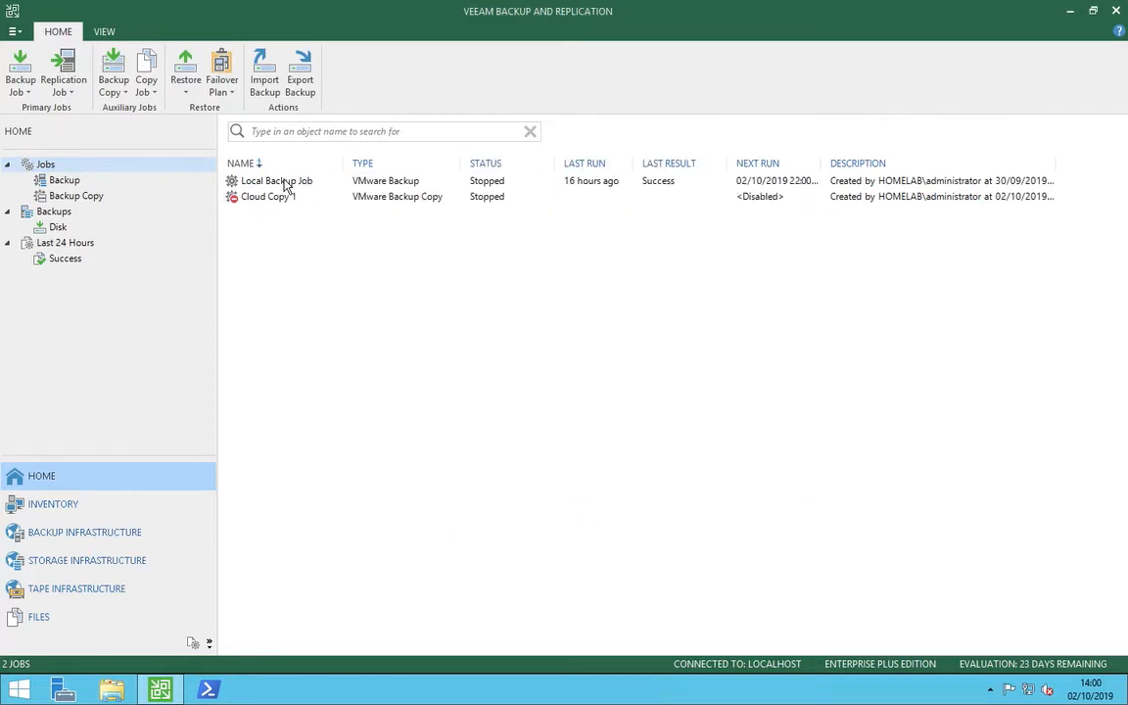
pyautogui.click(286, 196)
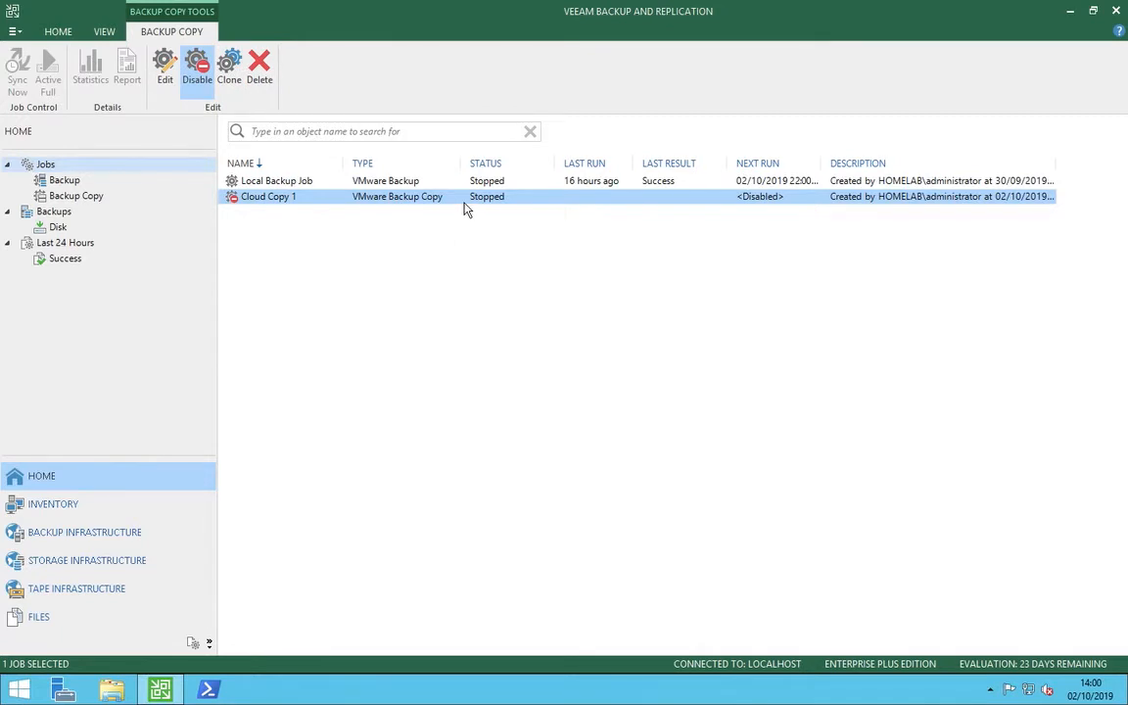
pyautogui.rightClick(465, 201)
pyautogui.click(407, 262)
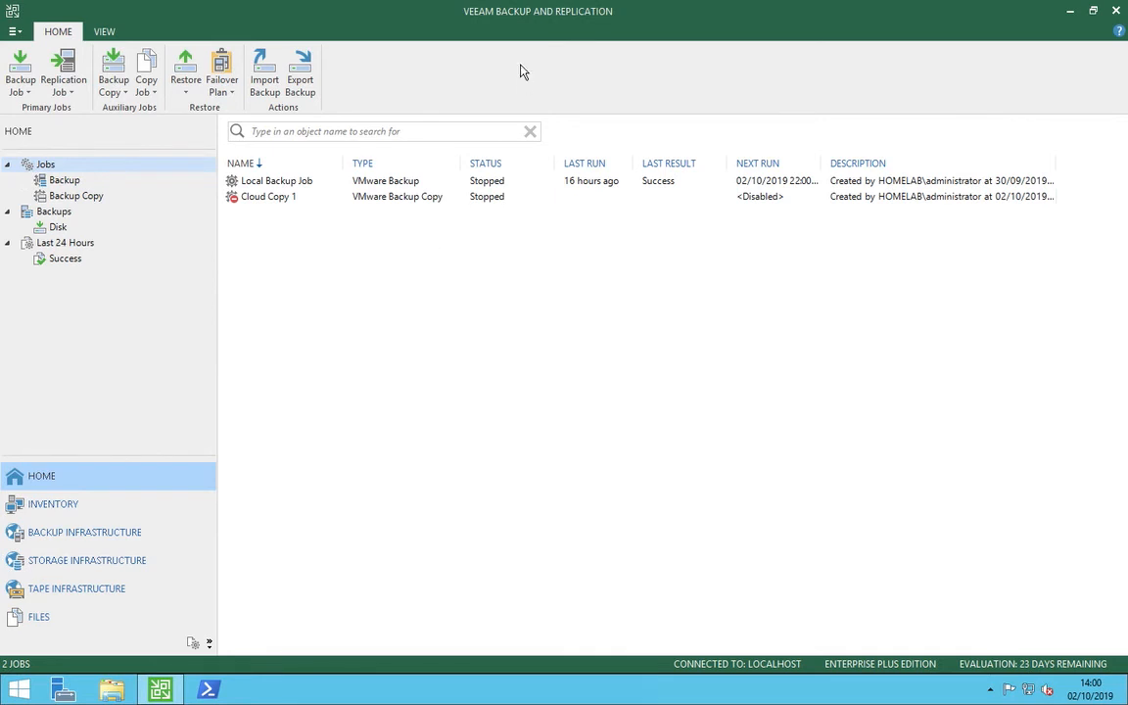
pyautogui.moveTo(656, 3)
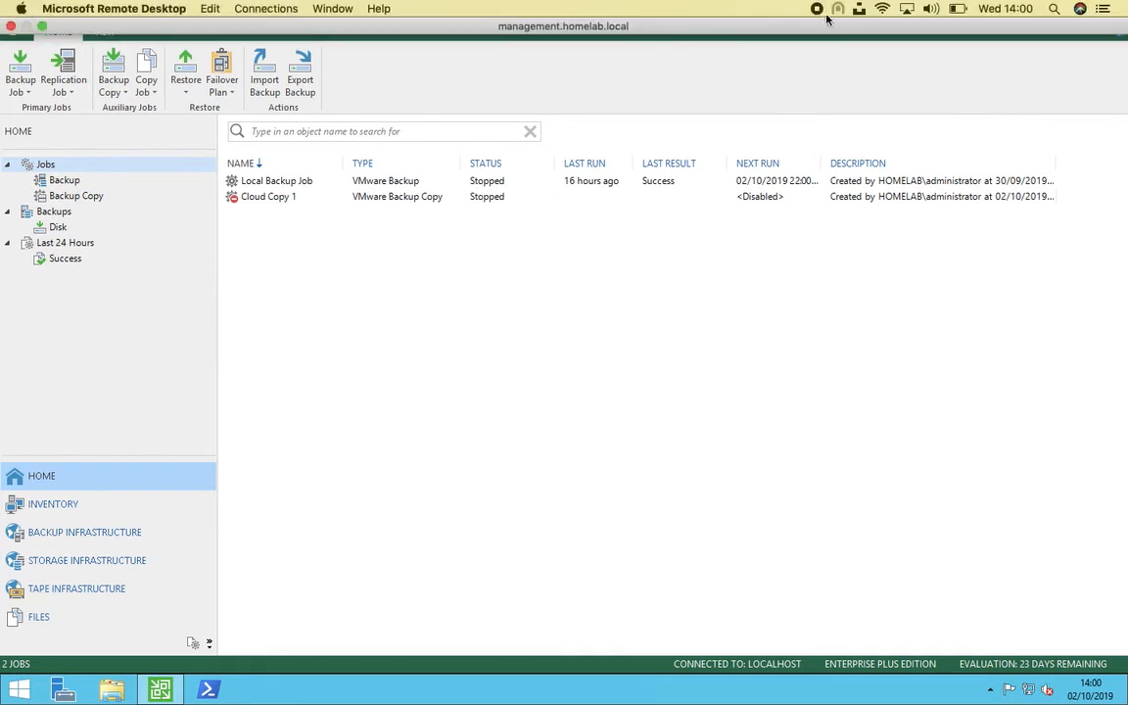